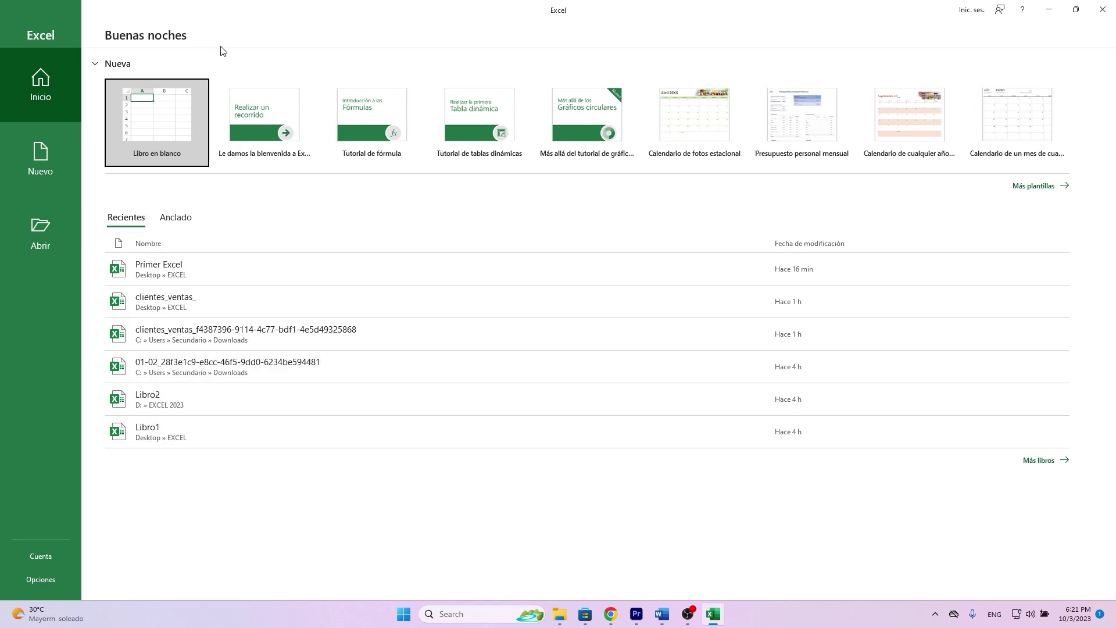
Step: Create a blank workbook and move around cells A1 to C6 of the empty Hoja1
click(154, 135)
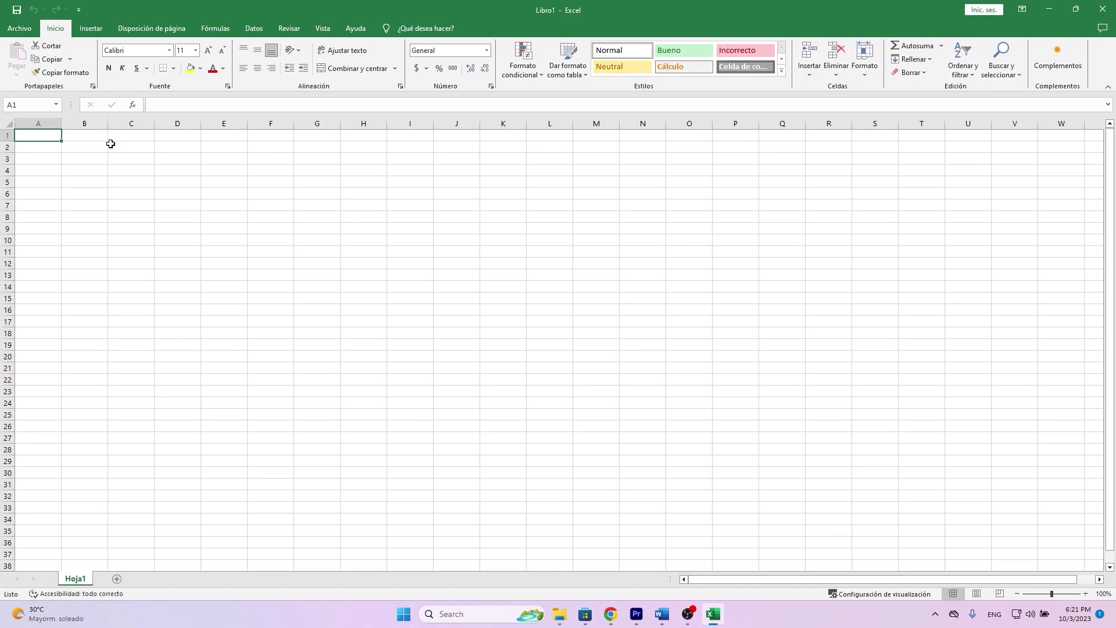
click(118, 194)
key(Right)
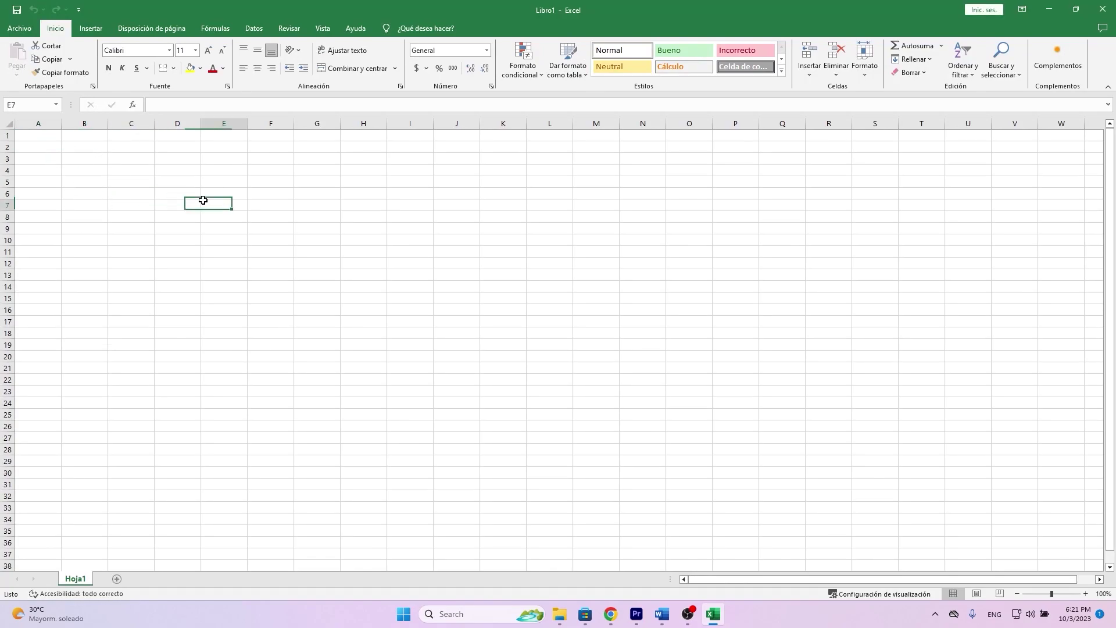
key(Right)
key(Right)
key(Left)
key(Left)
key(Up)
click(78, 178)
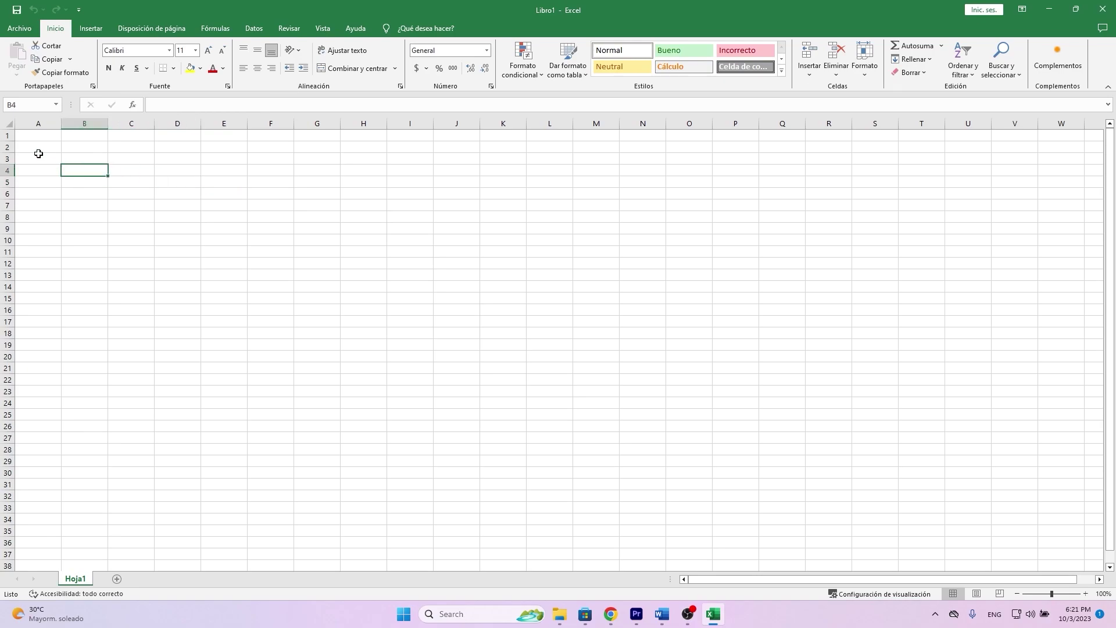
click(38, 154)
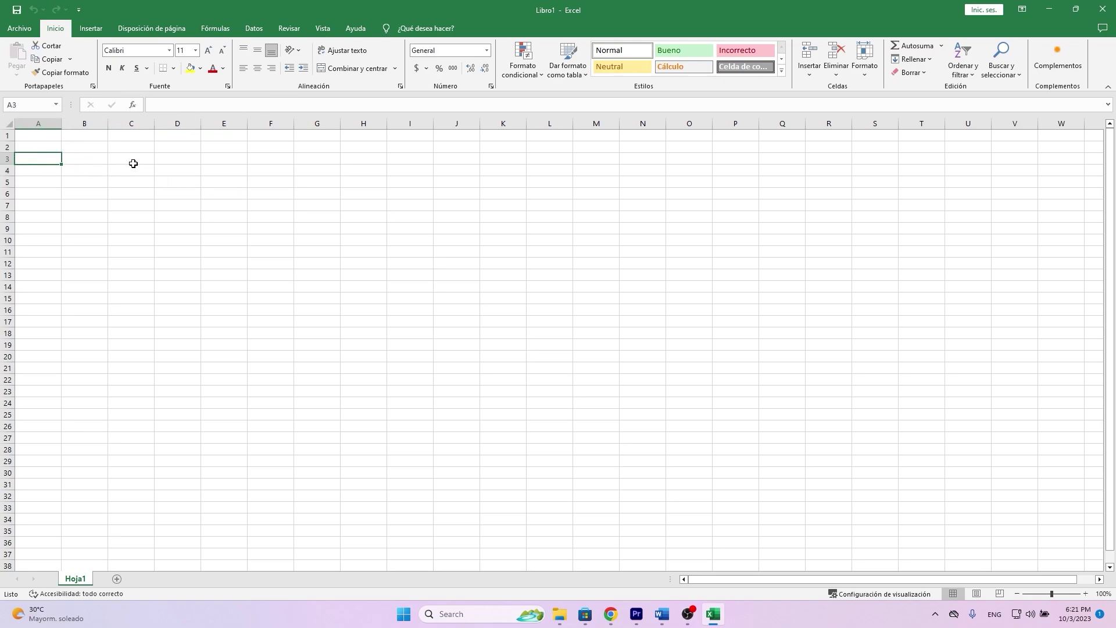
click(87, 156)
click(50, 155)
click(36, 140)
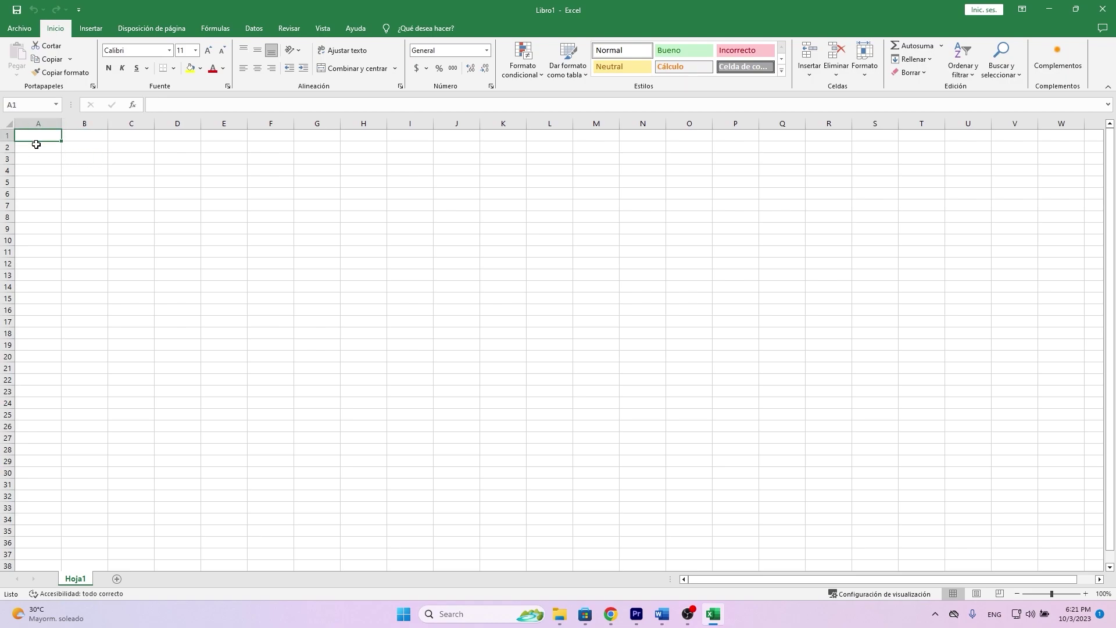
click(38, 147)
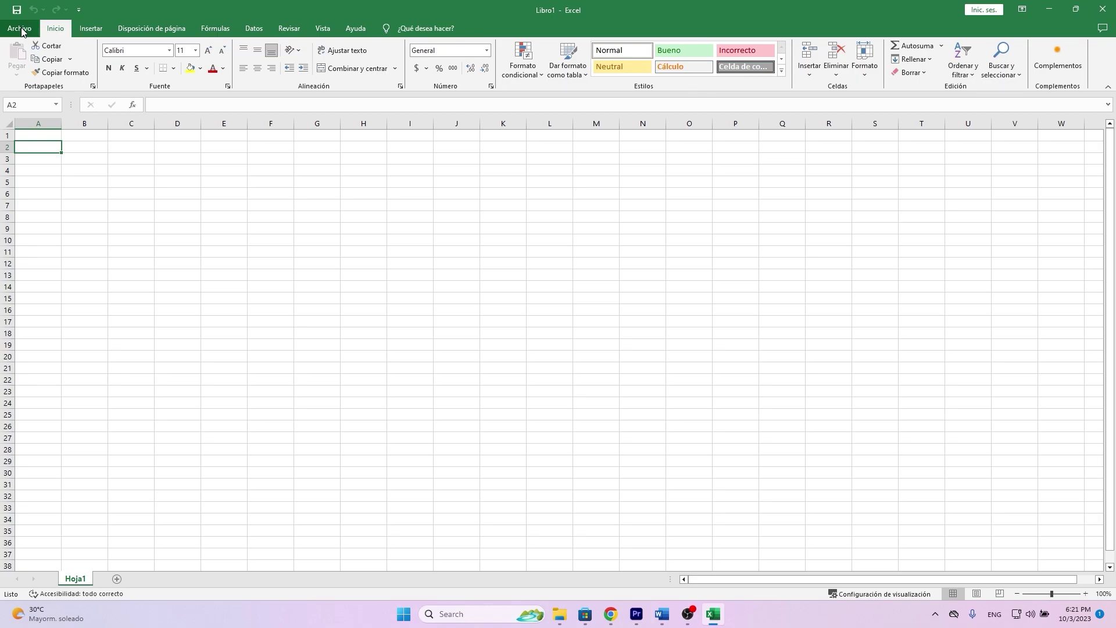
Step: Browse to Desktop > EXCEL and open the Primer Excel workbook
click(21, 29)
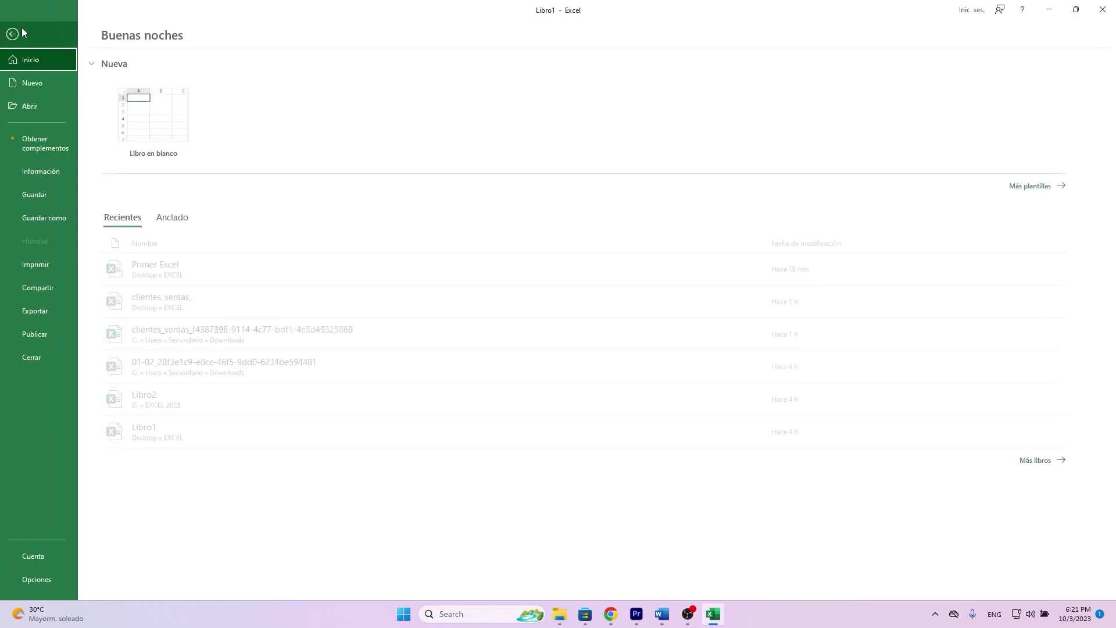
click(50, 107)
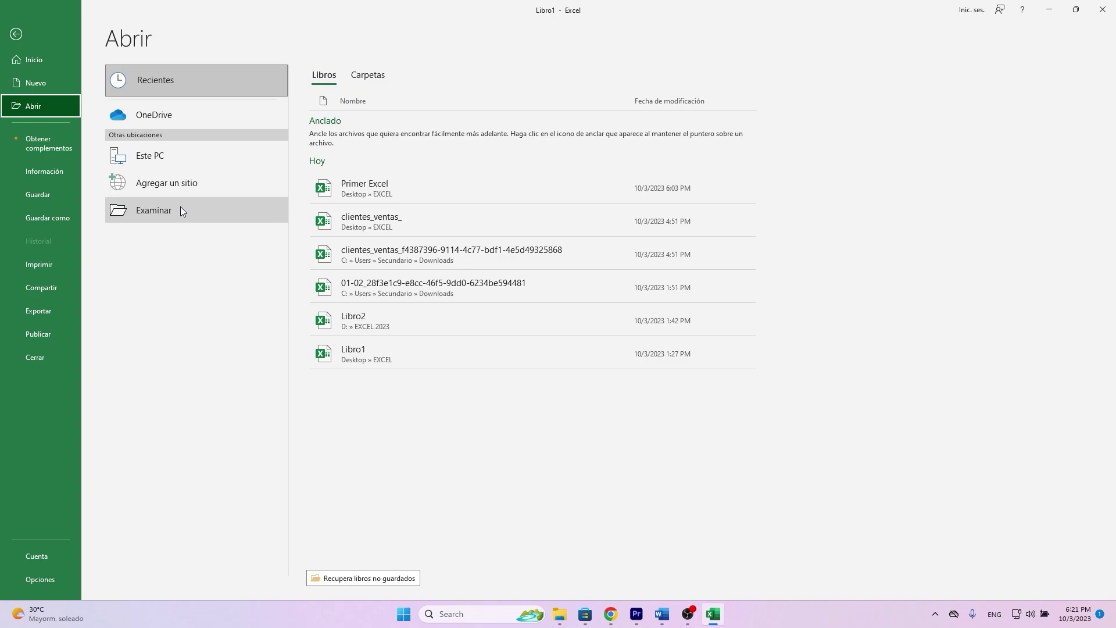
click(148, 207)
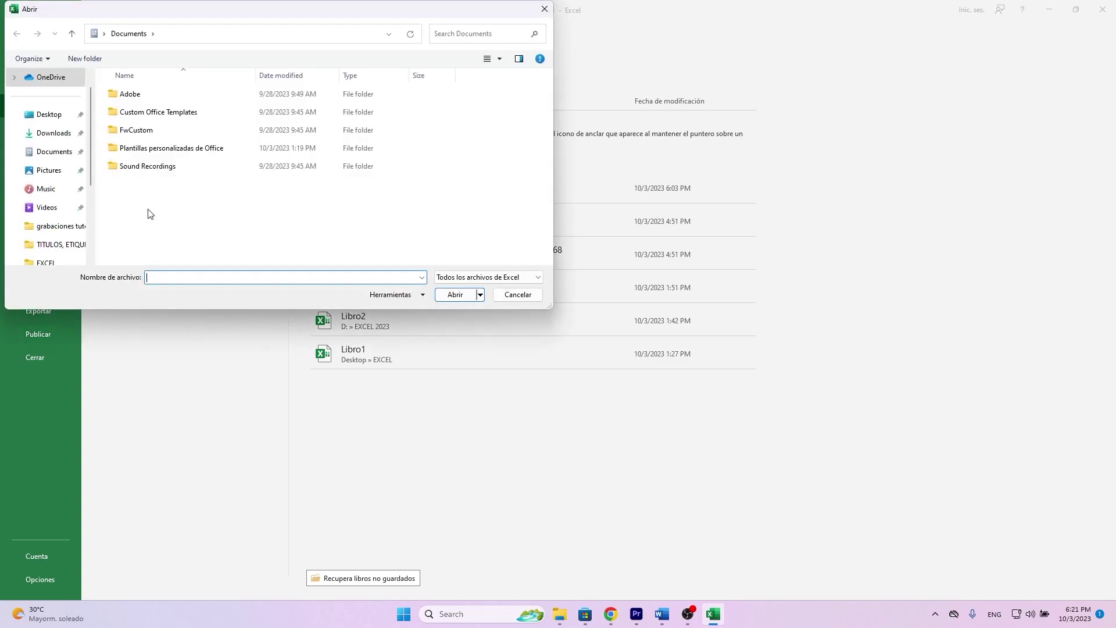
mouse_move(90, 145)
scroll(90, 144, down, 1)
scroll(88, 146, down, 1)
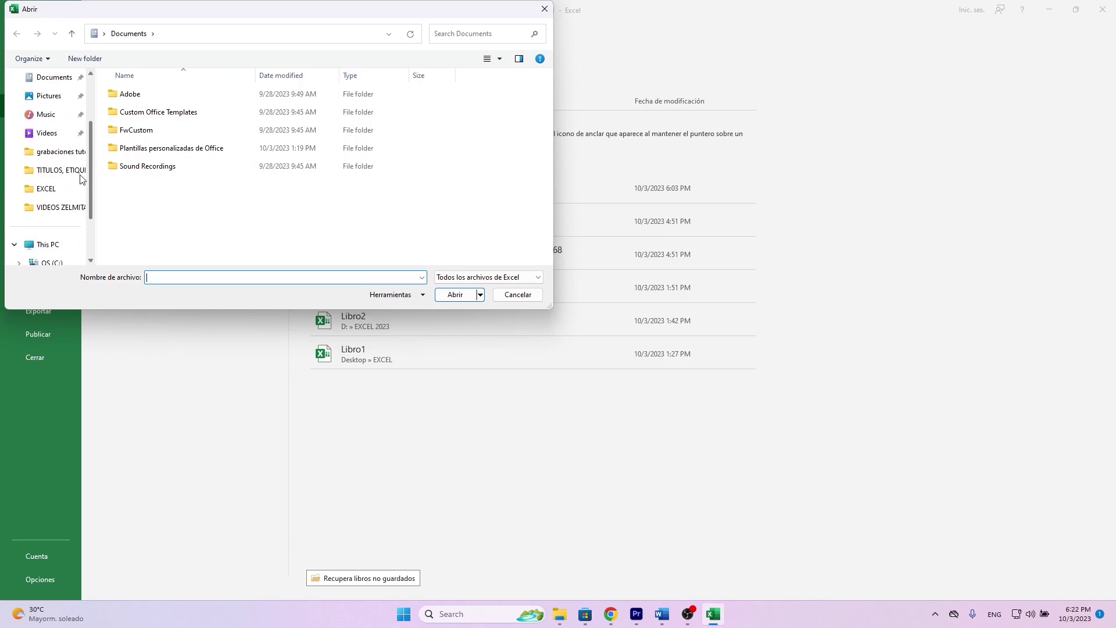
scroll(87, 186, down, 1)
scroll(86, 235, up, 5)
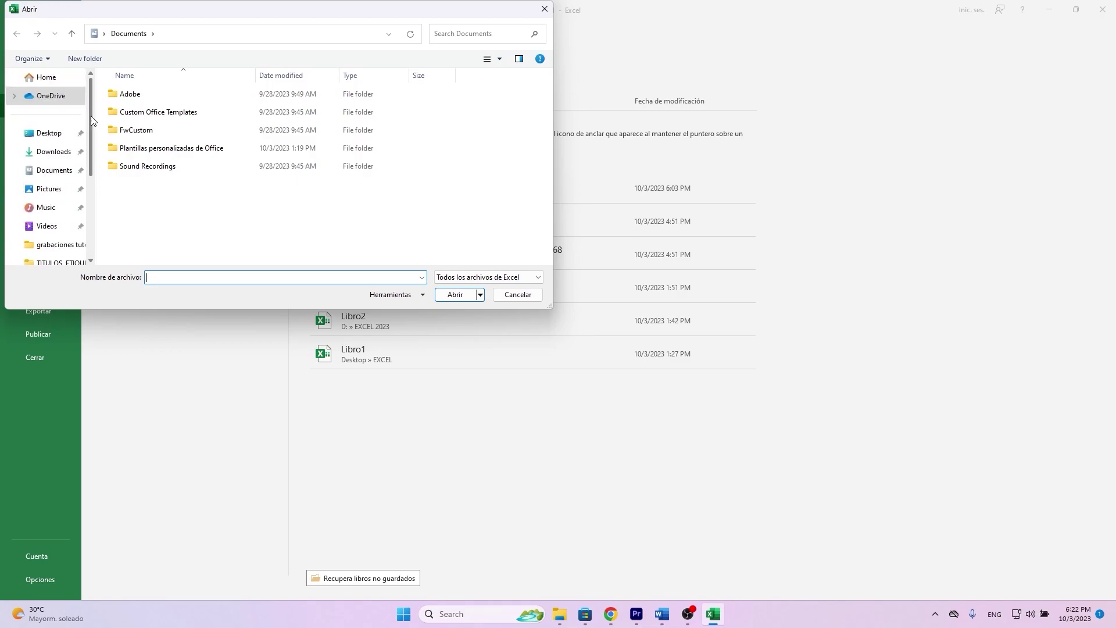
click(58, 136)
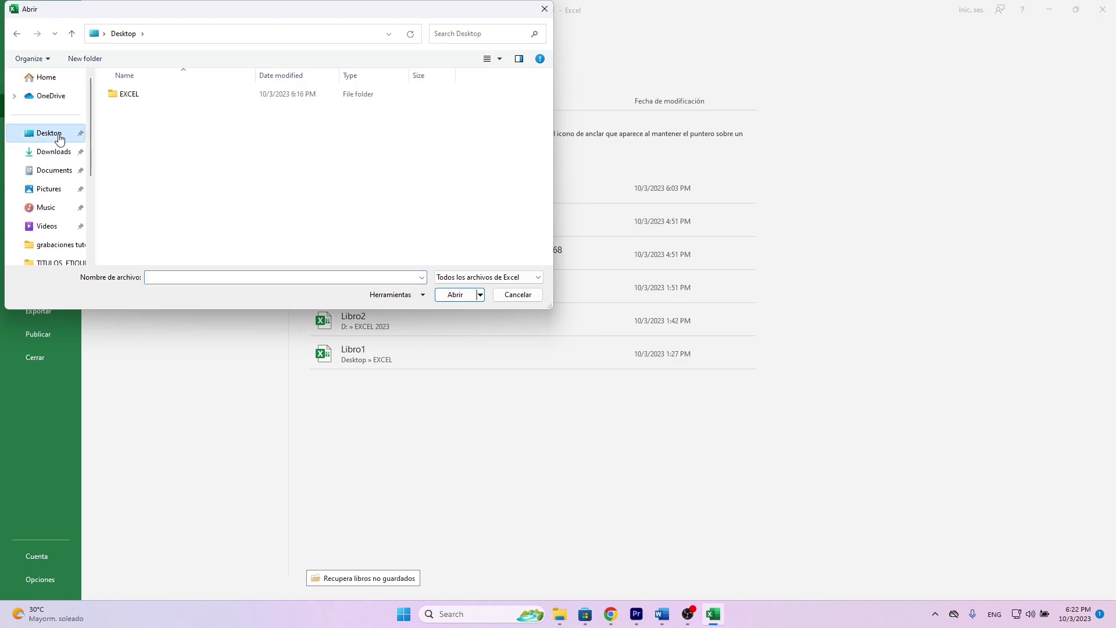
double_click(121, 96)
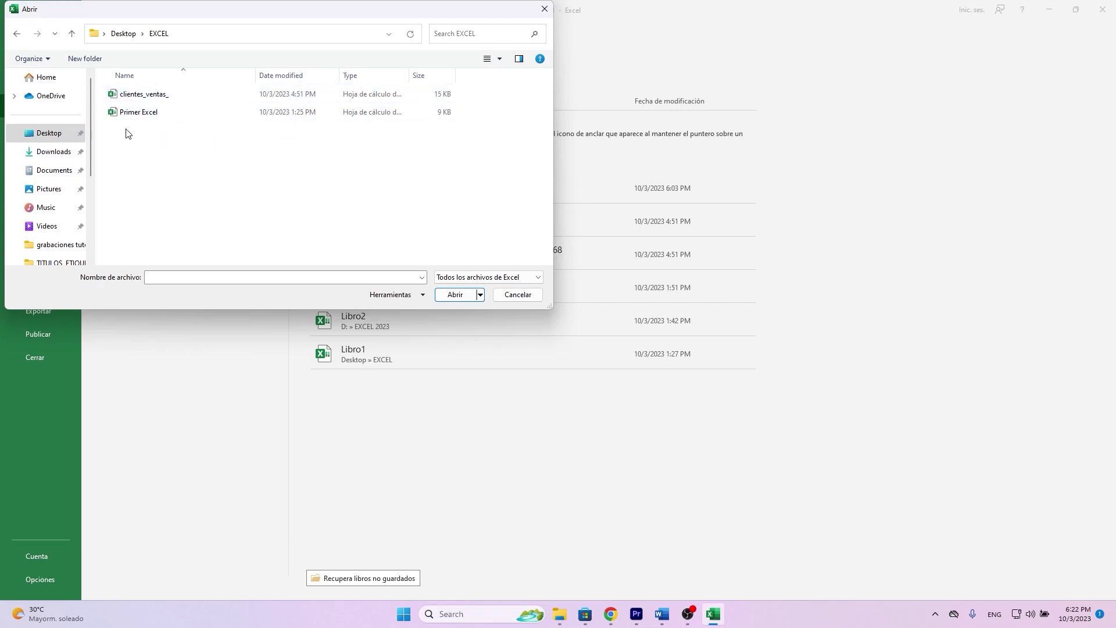
double_click(150, 111)
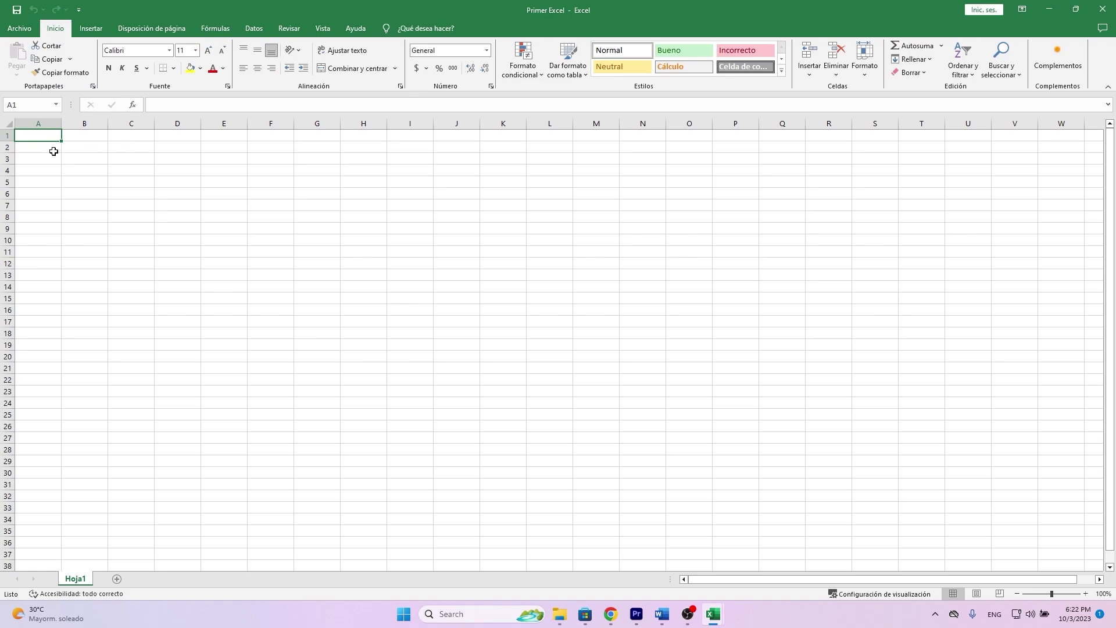
Step: Use Guardar como to save the workbook under the name 'PRUEBA 1'
key(Down)
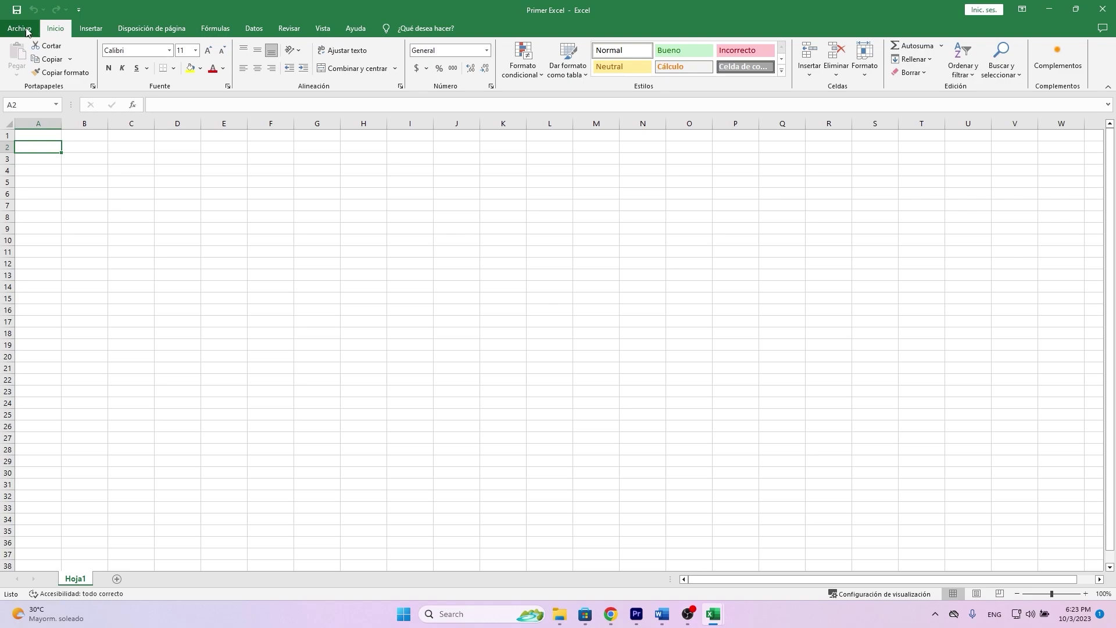
click(26, 29)
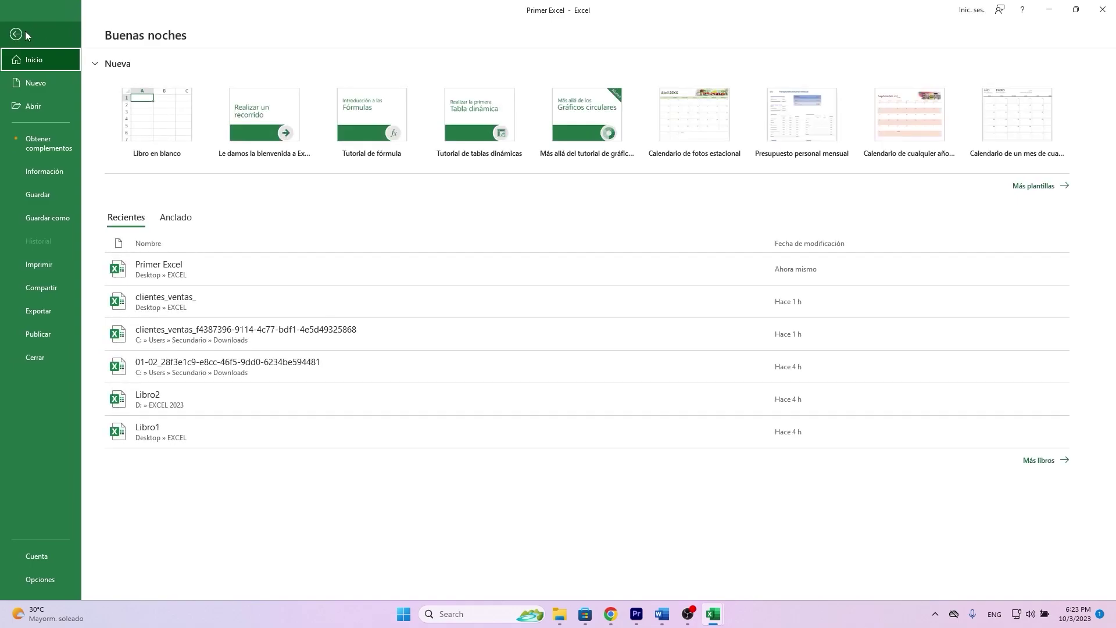
click(51, 217)
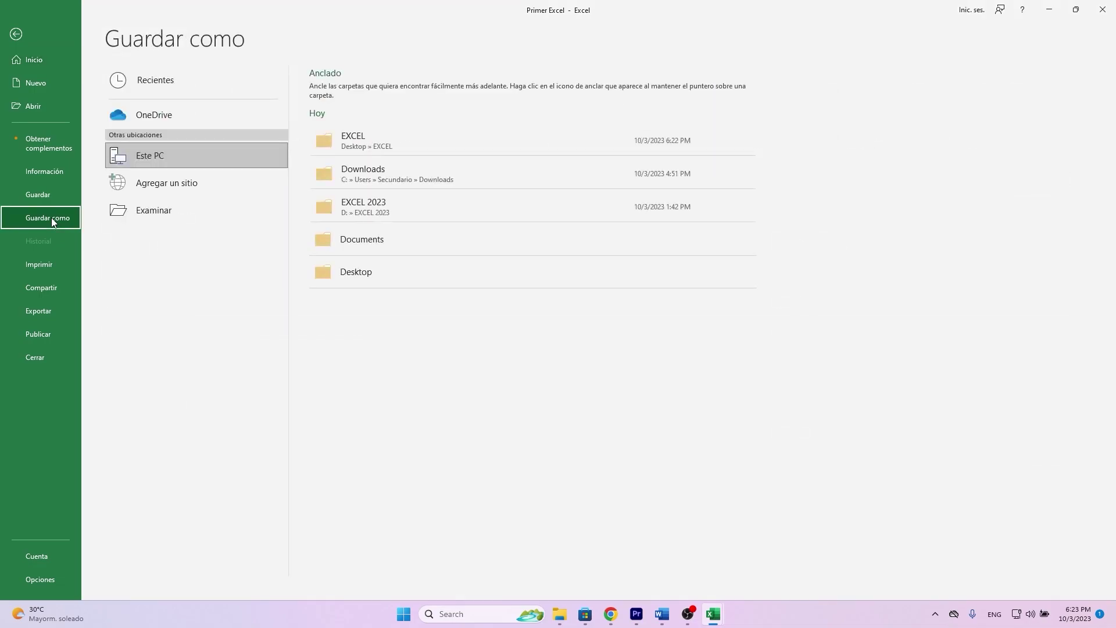
click(264, 215)
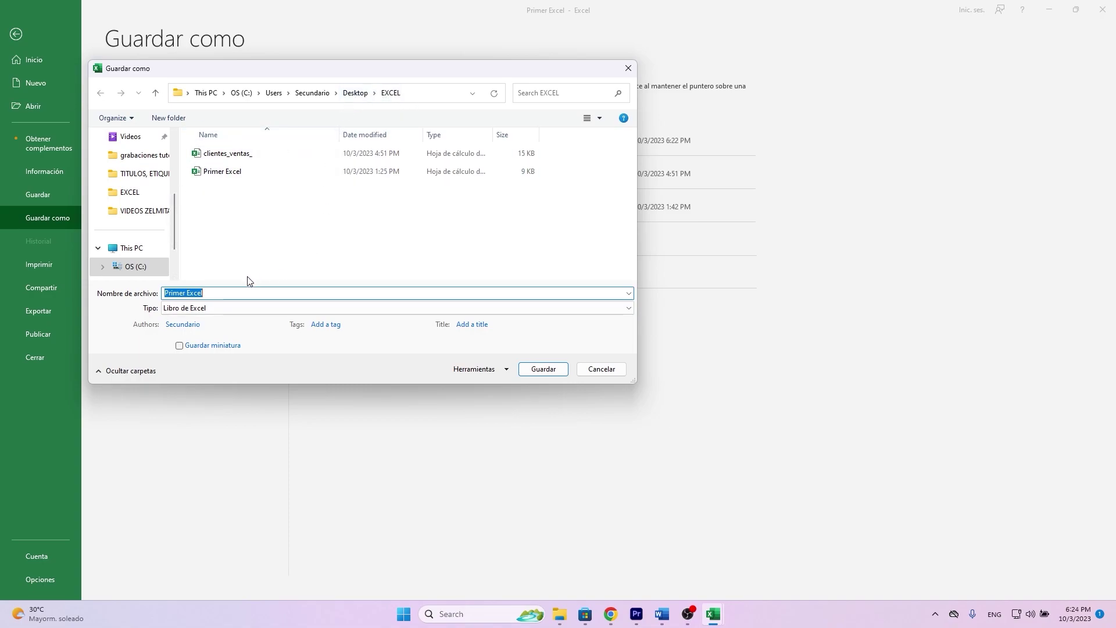
key(BackSpace)
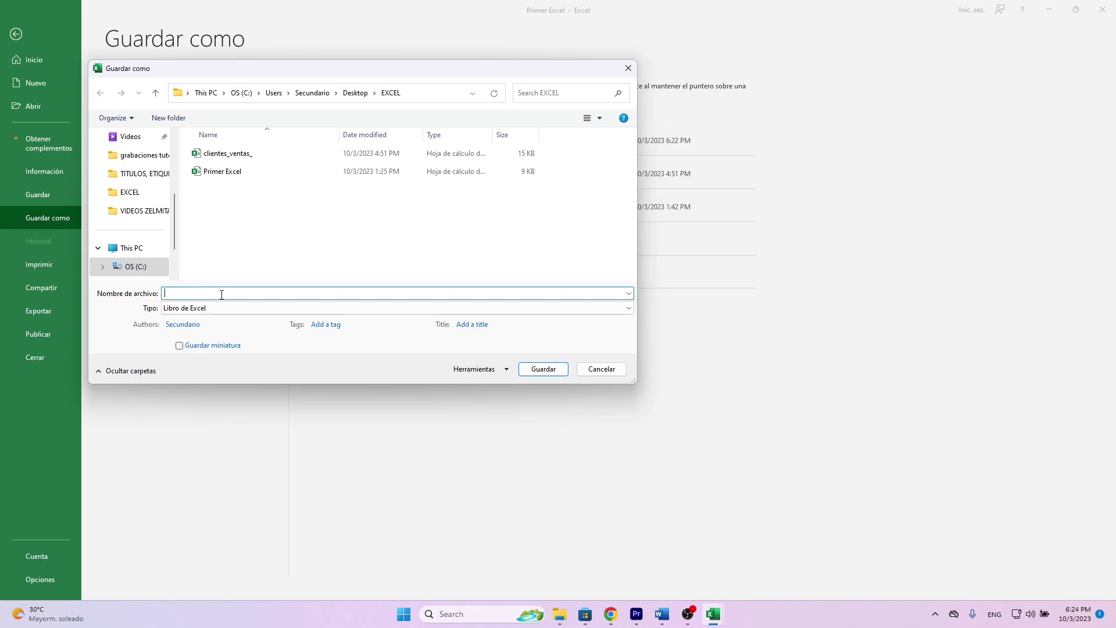
text(p)
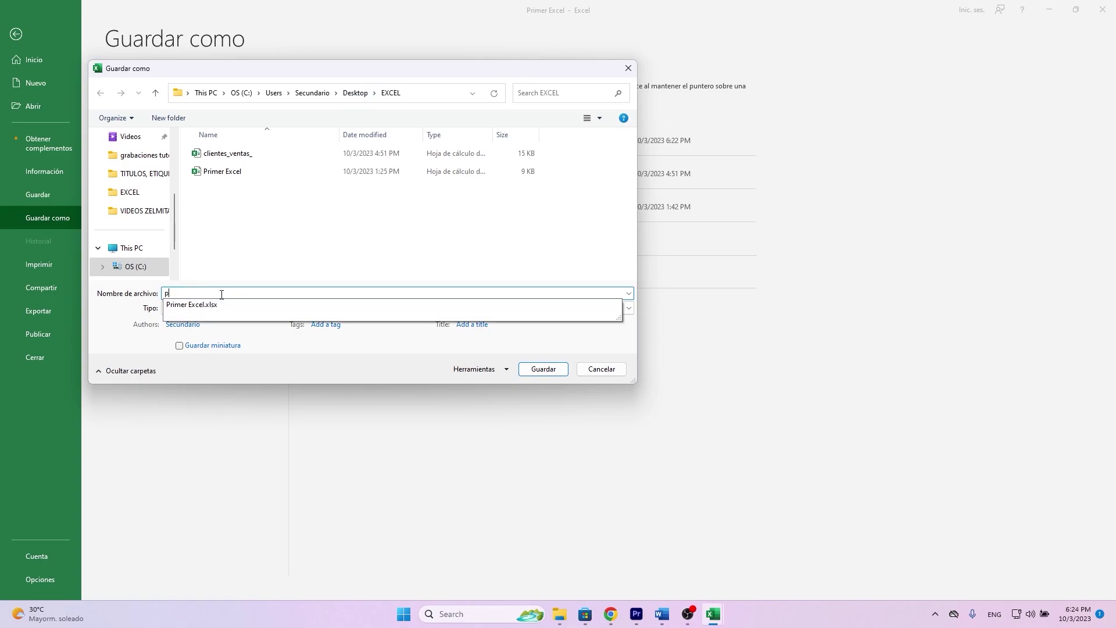
text(RUEB)
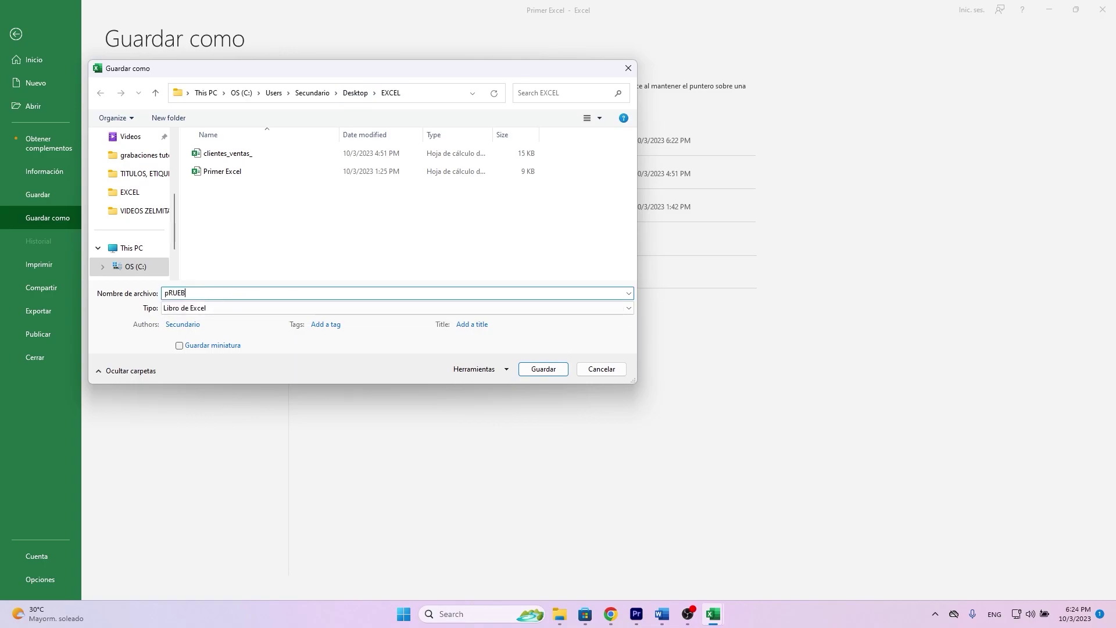
text(A 1)
key(BackSpace)
text(P)
click(543, 369)
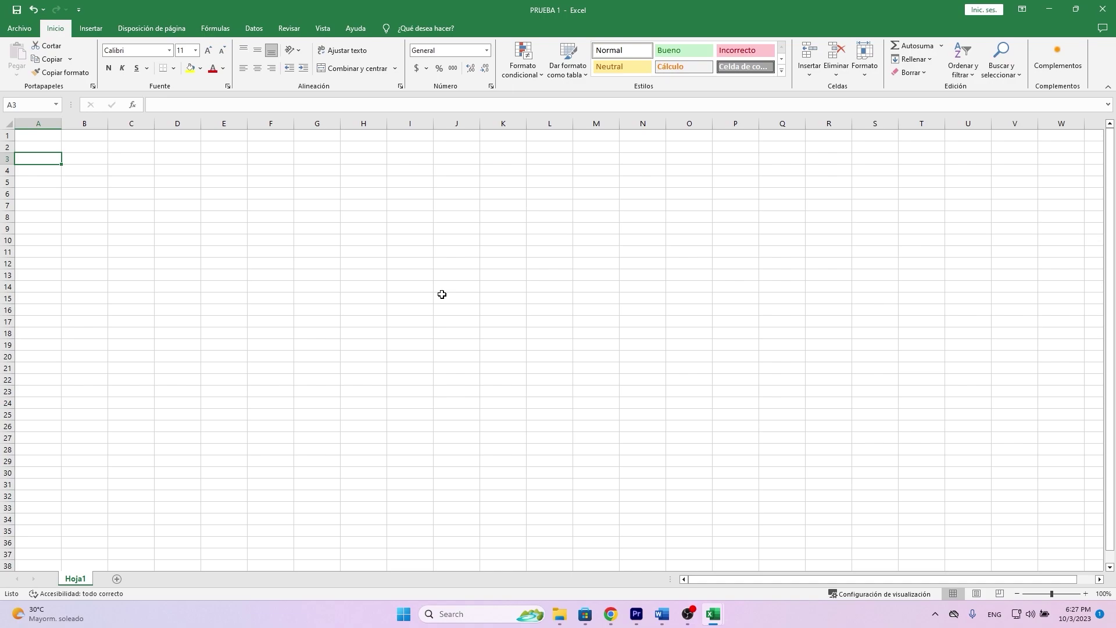
Step: Go to the Idioma page of Excel Options and review the display language choices
click(30, 31)
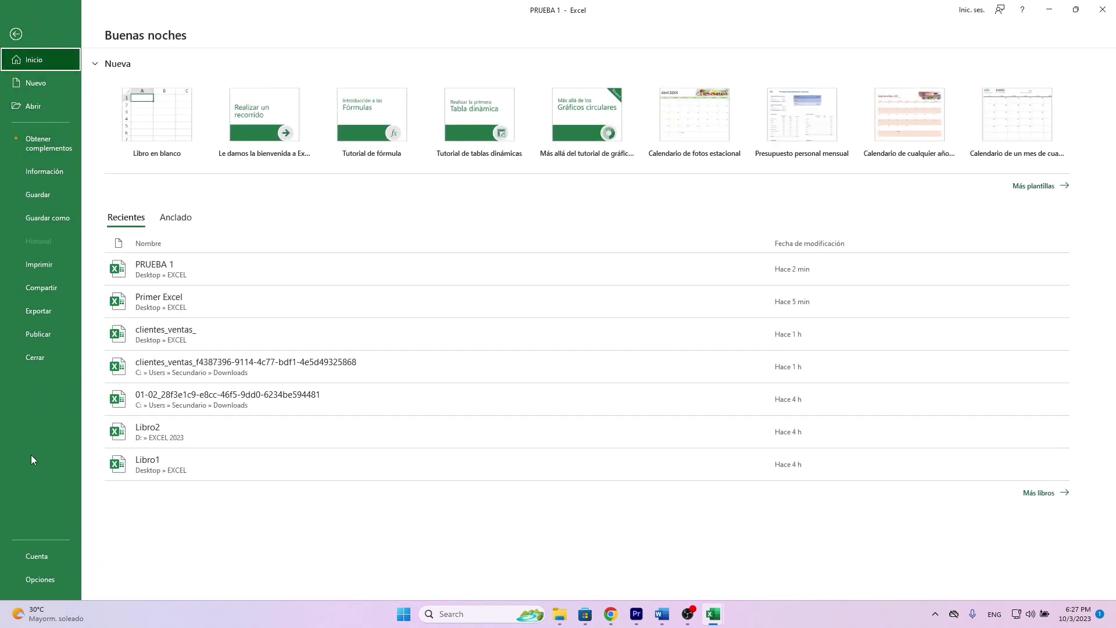
click(53, 578)
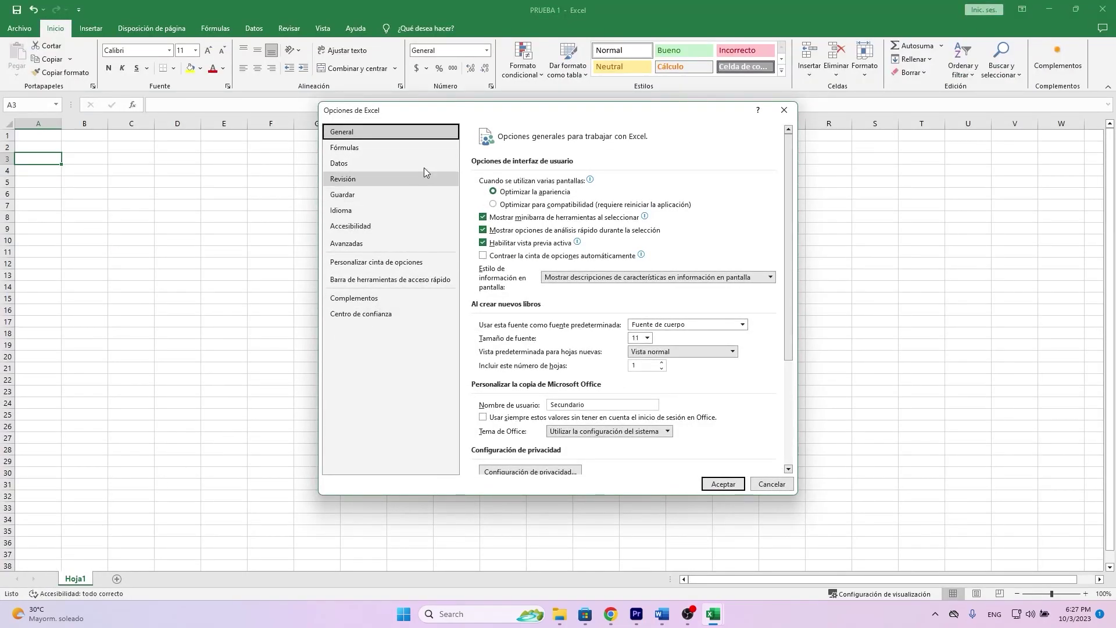
click(357, 210)
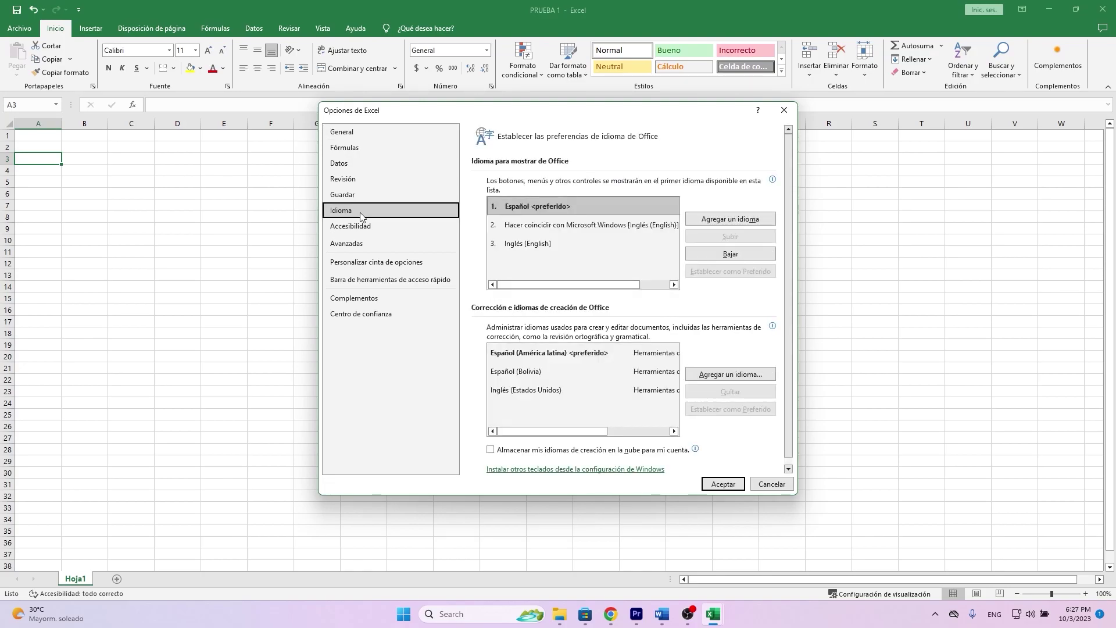
click(555, 222)
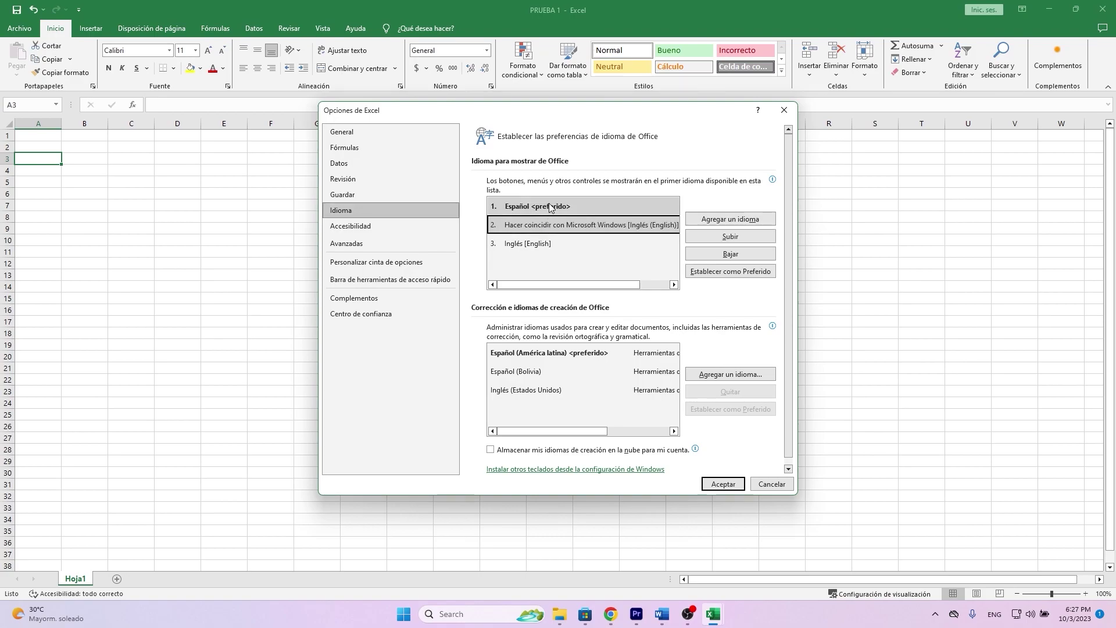
click(548, 206)
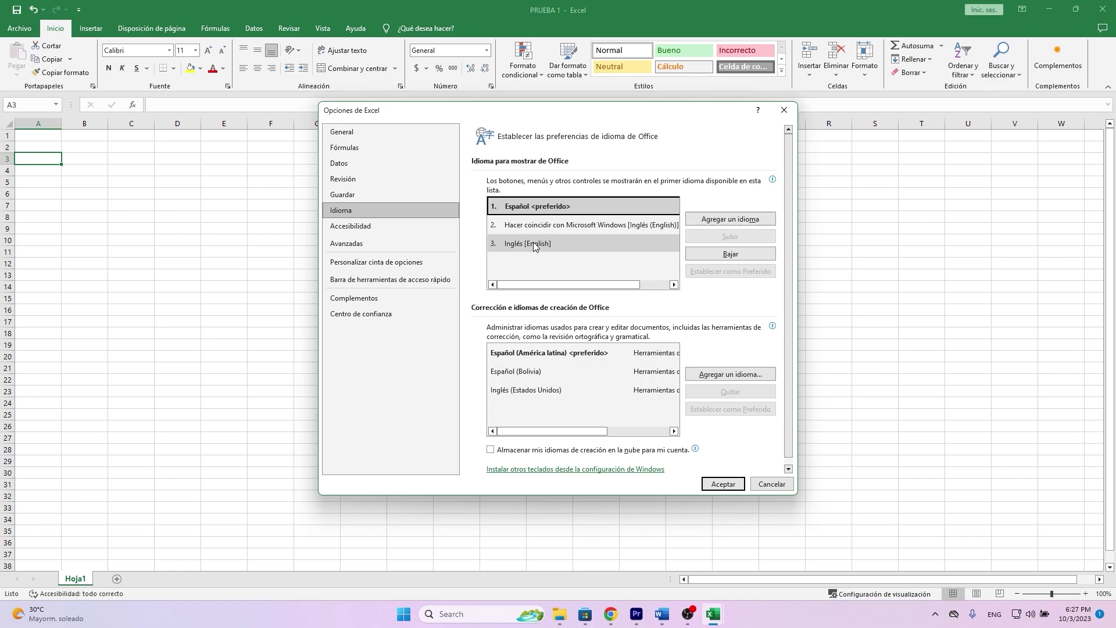
Step: Keep Spanish as display language, select Latin American Spanish proofing, and accept the options
click(715, 219)
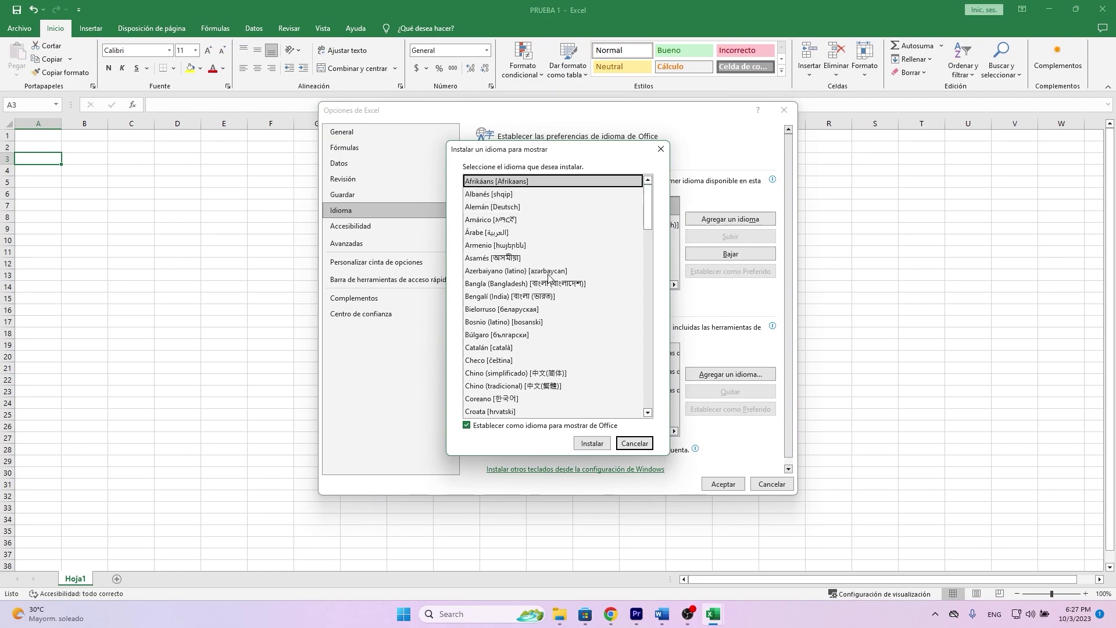
click(661, 149)
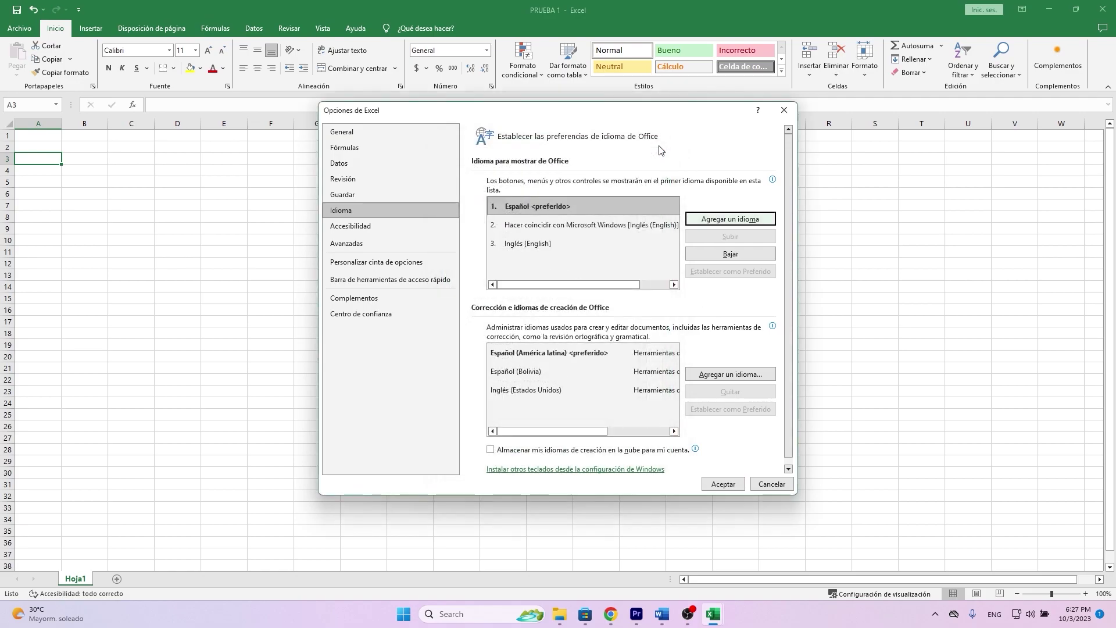
click(529, 244)
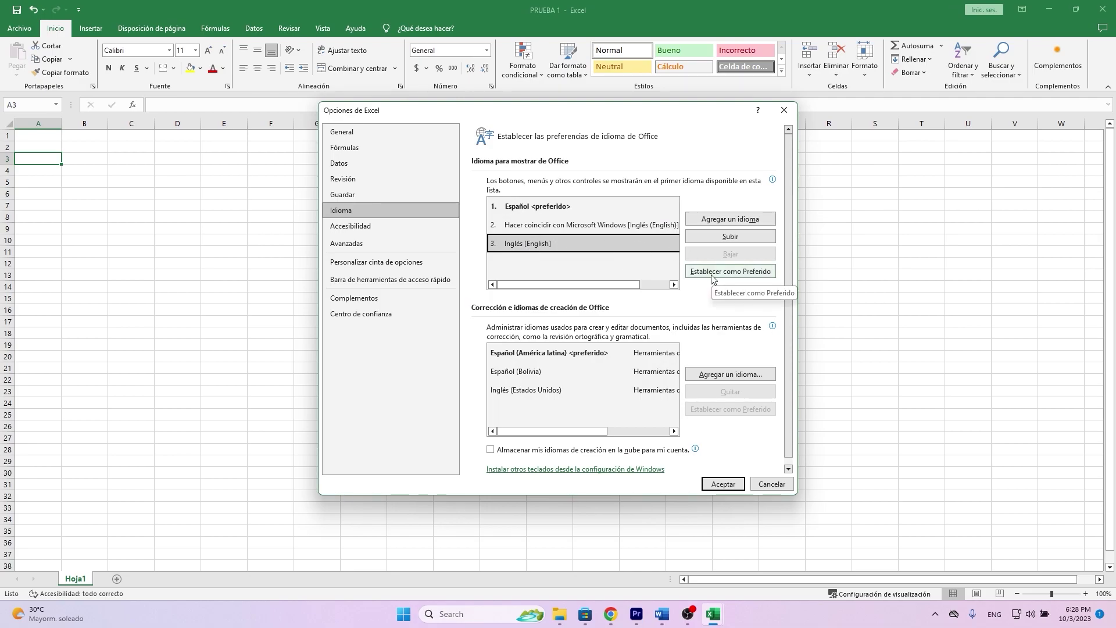
click(599, 208)
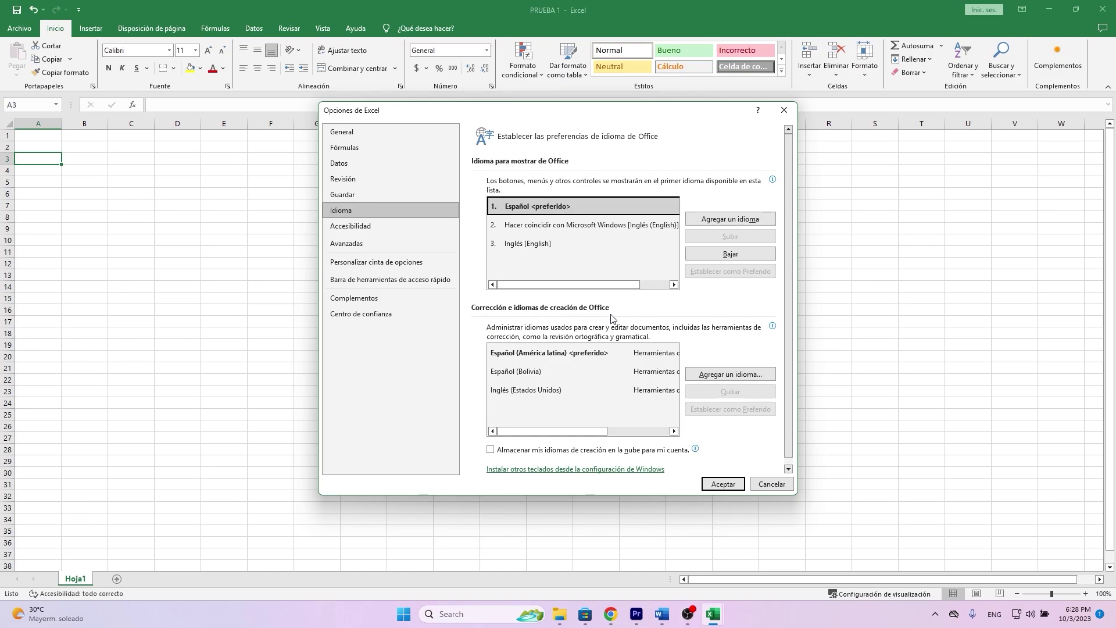
click(569, 355)
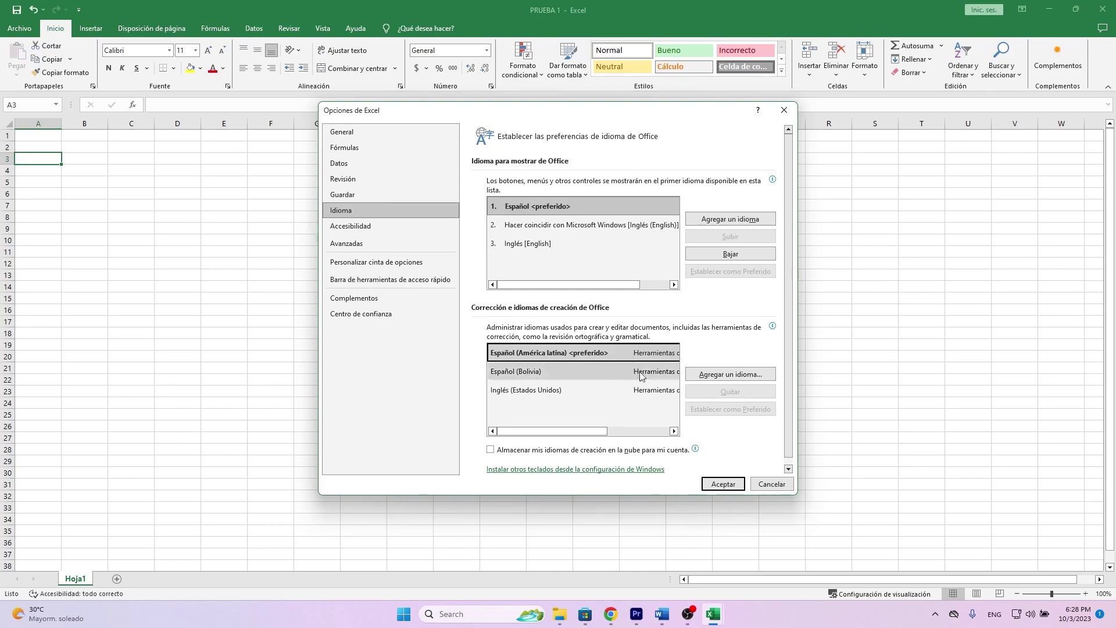
click(735, 484)
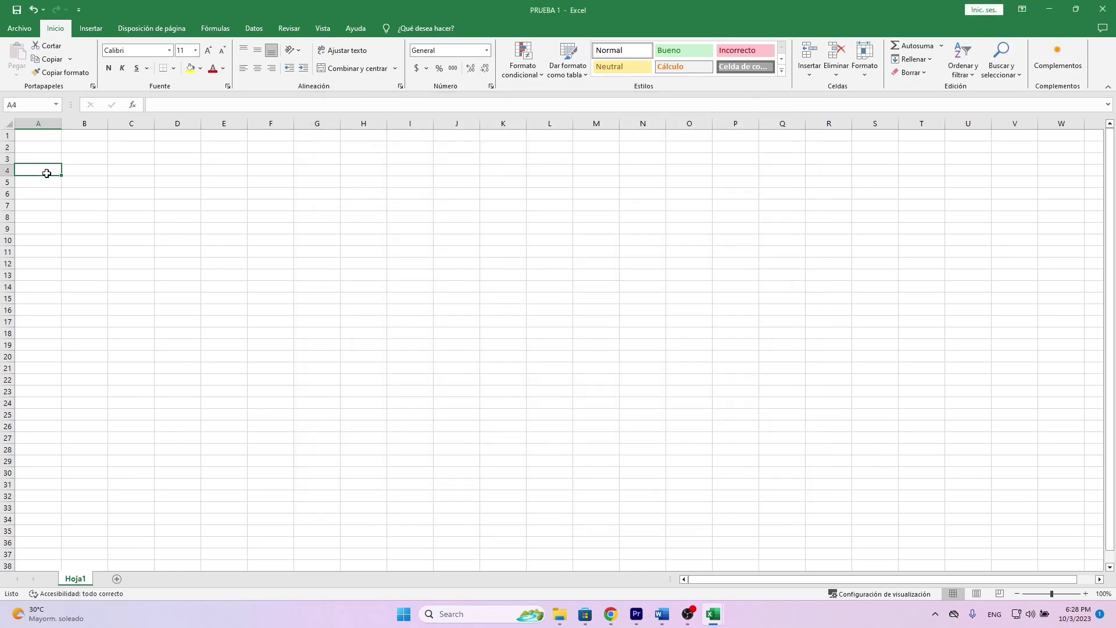
Step: Select cell B4 on the sheet
click(87, 172)
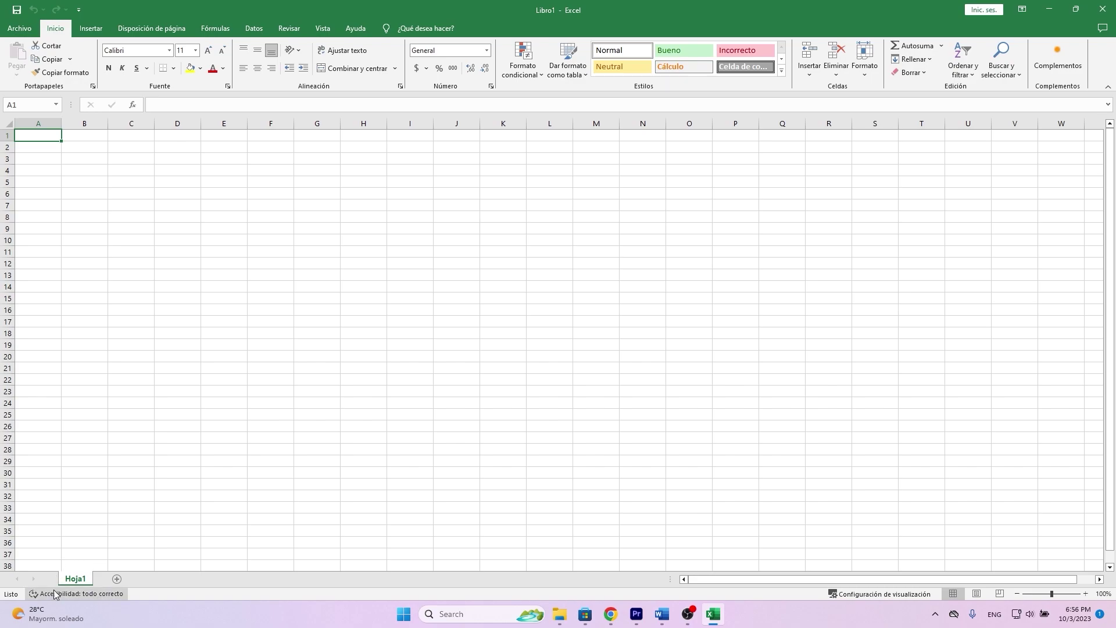
Step: Add sheets Hoja2 and Hoja3, then go back to Hoja1
click(117, 579)
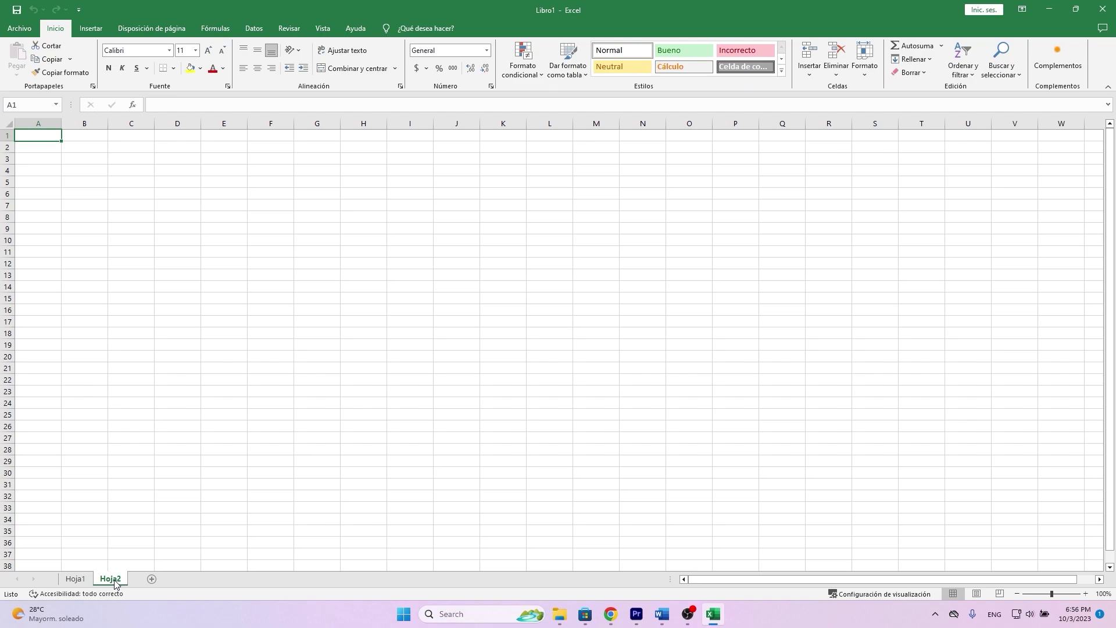
click(151, 579)
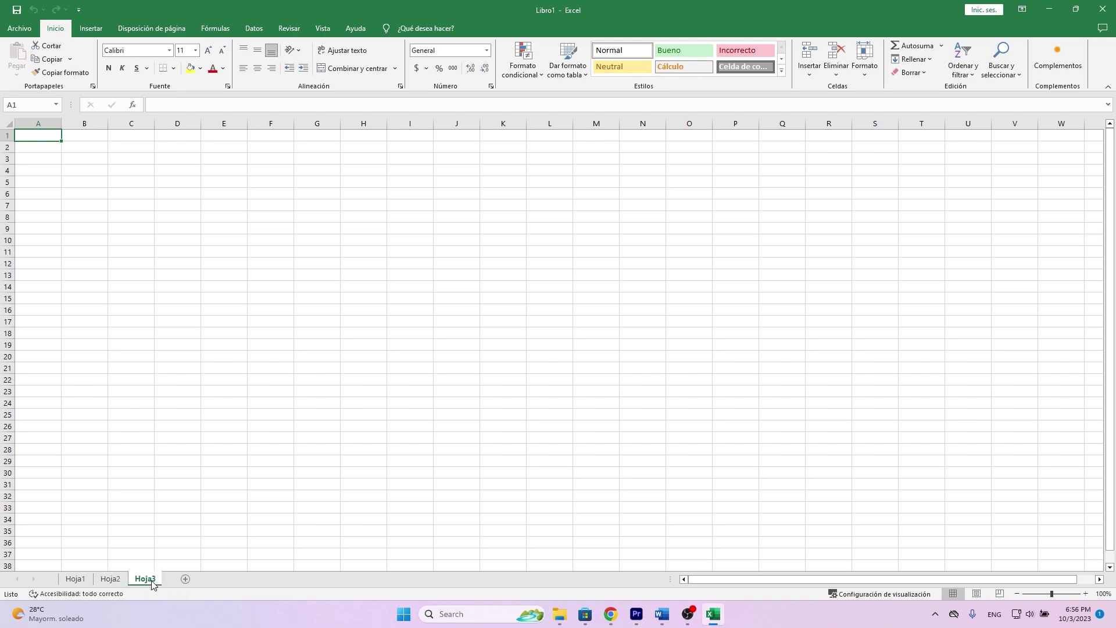
click(76, 579)
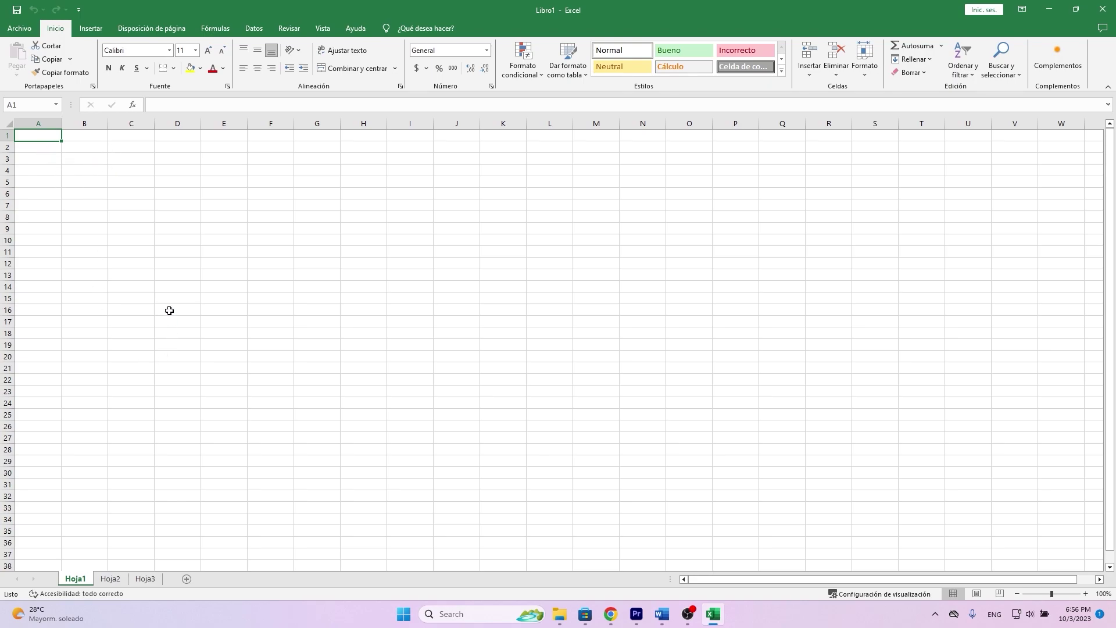
Step: Rename sheet Hoja1 to 'Clientes'
double_click(76, 579)
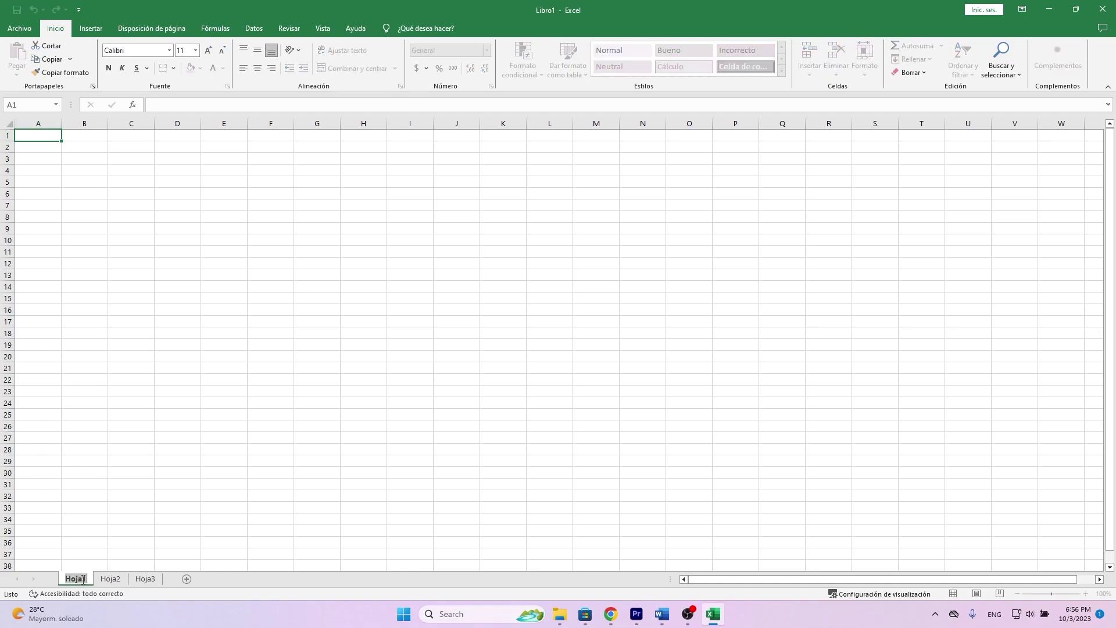
key(BackSpace)
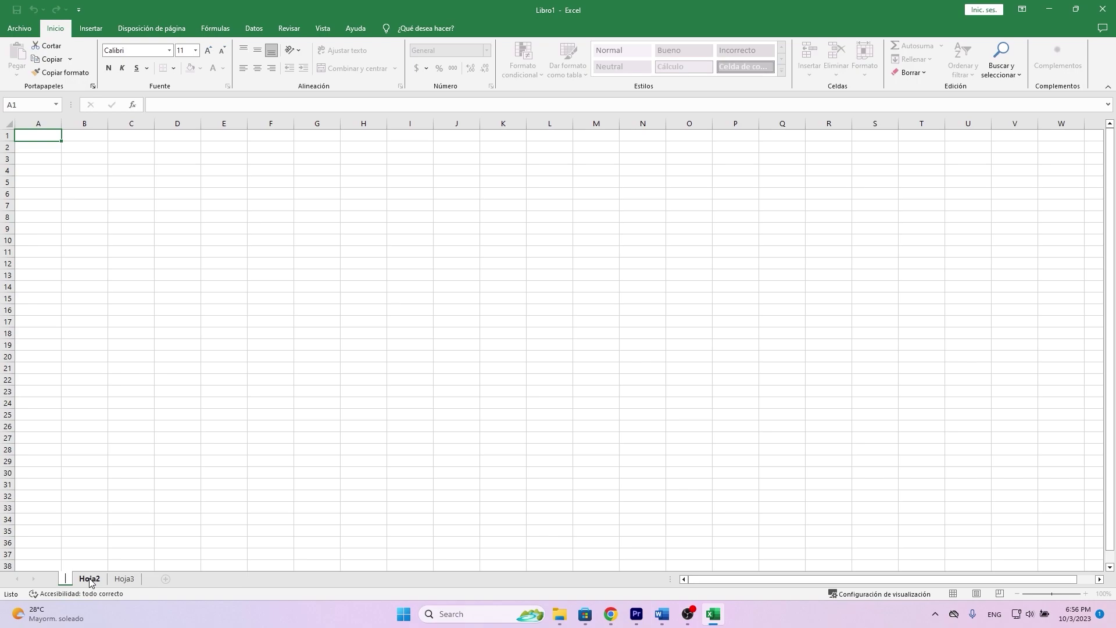
text(Cliente)
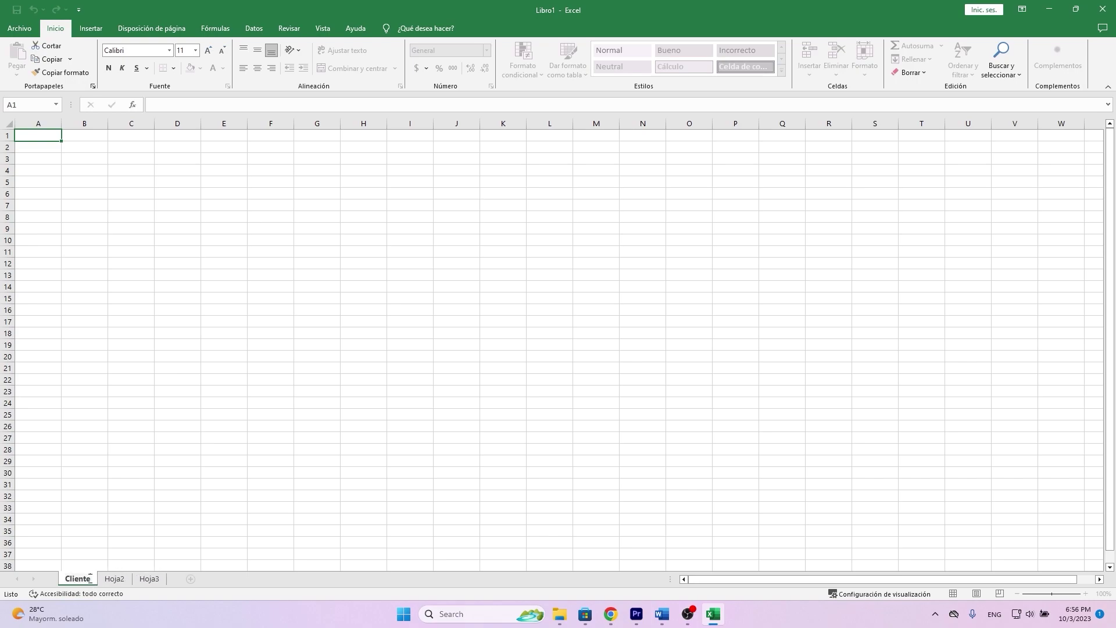
text(s)
key(Return)
Step: Rename sheet Hoja2 to 'Ventas'
click(116, 580)
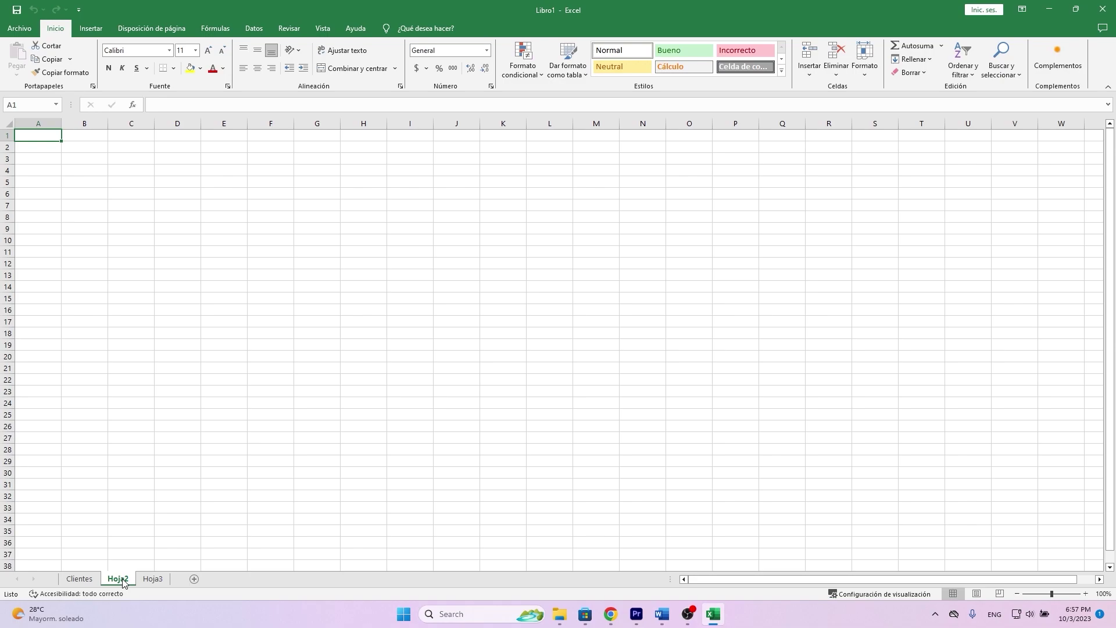
double_click(122, 580)
key(BackSpace)
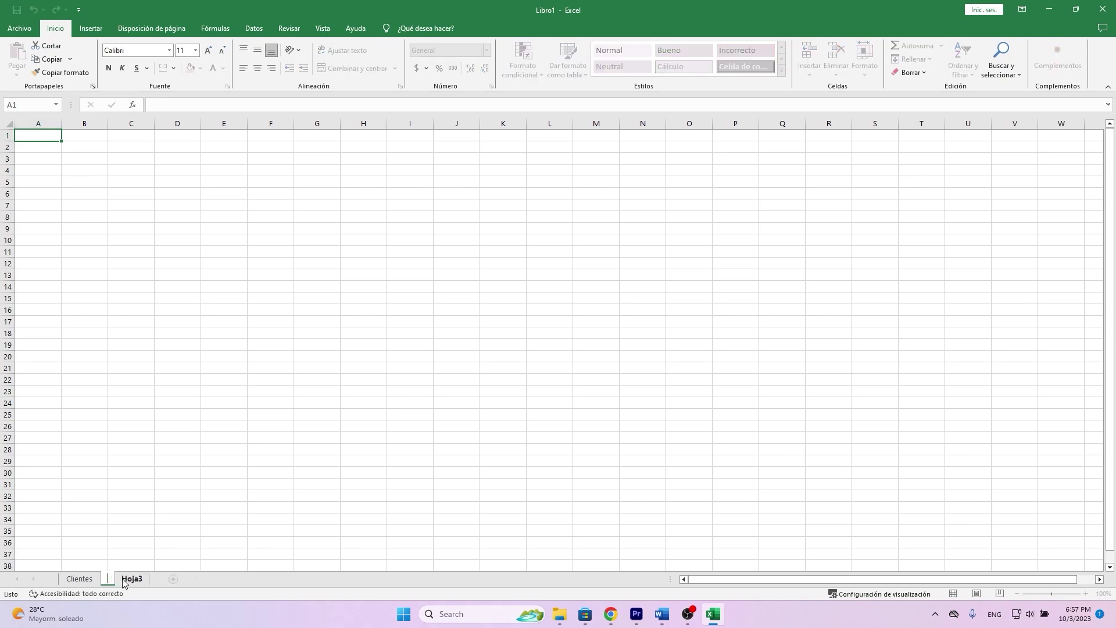
text(V)
text(entas)
click(89, 580)
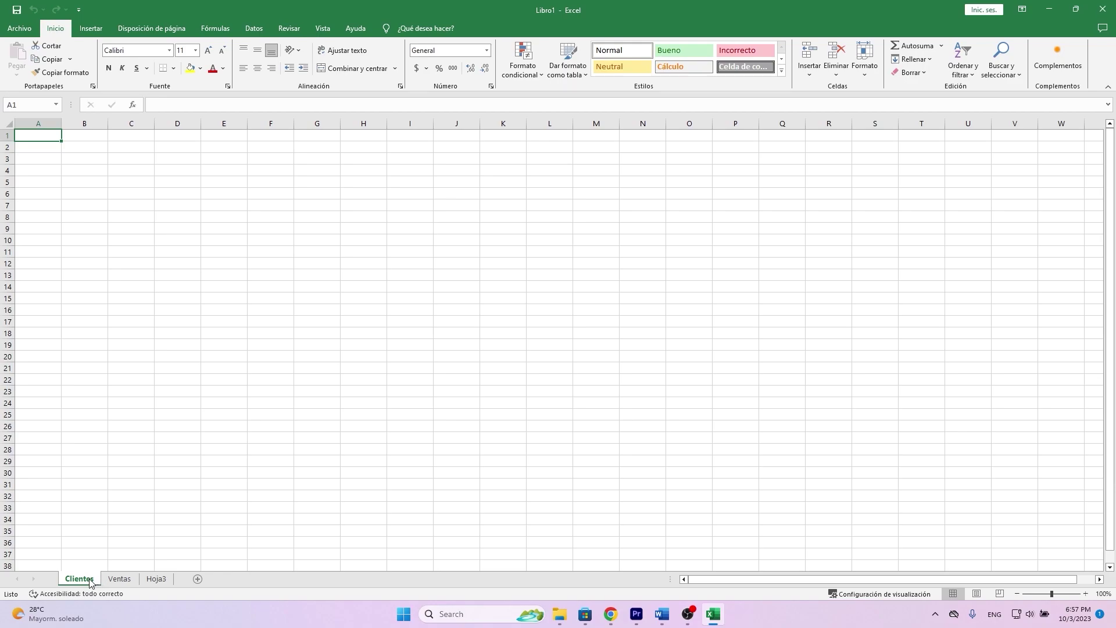
Step: Check the Ventas, Hoja3 and Clientes tabs, ending on Clientes
click(119, 580)
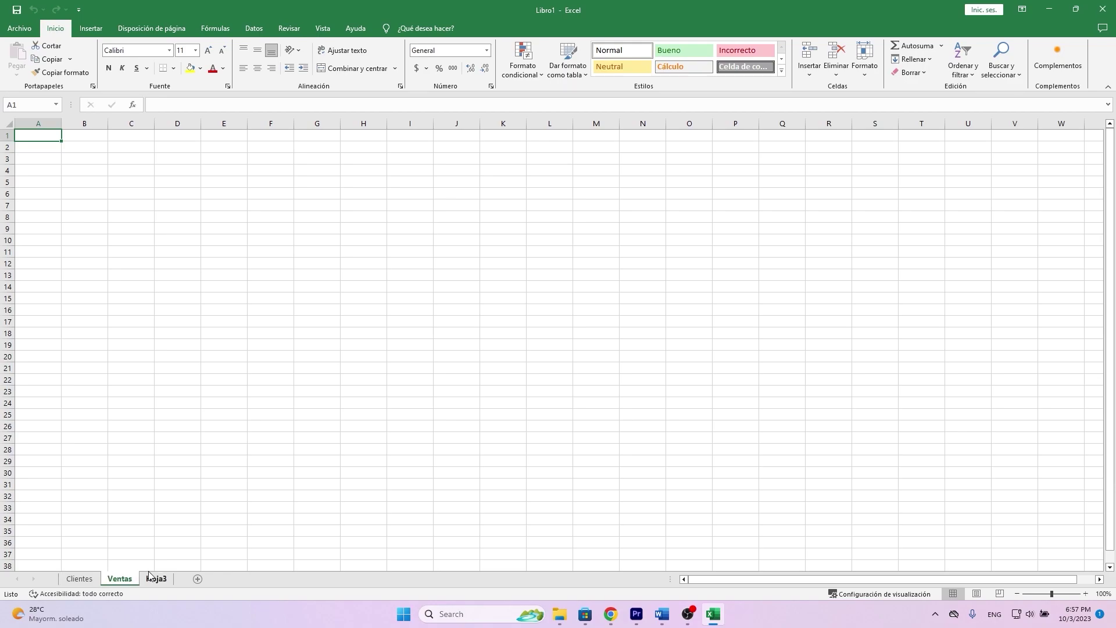
click(149, 580)
click(119, 580)
click(79, 580)
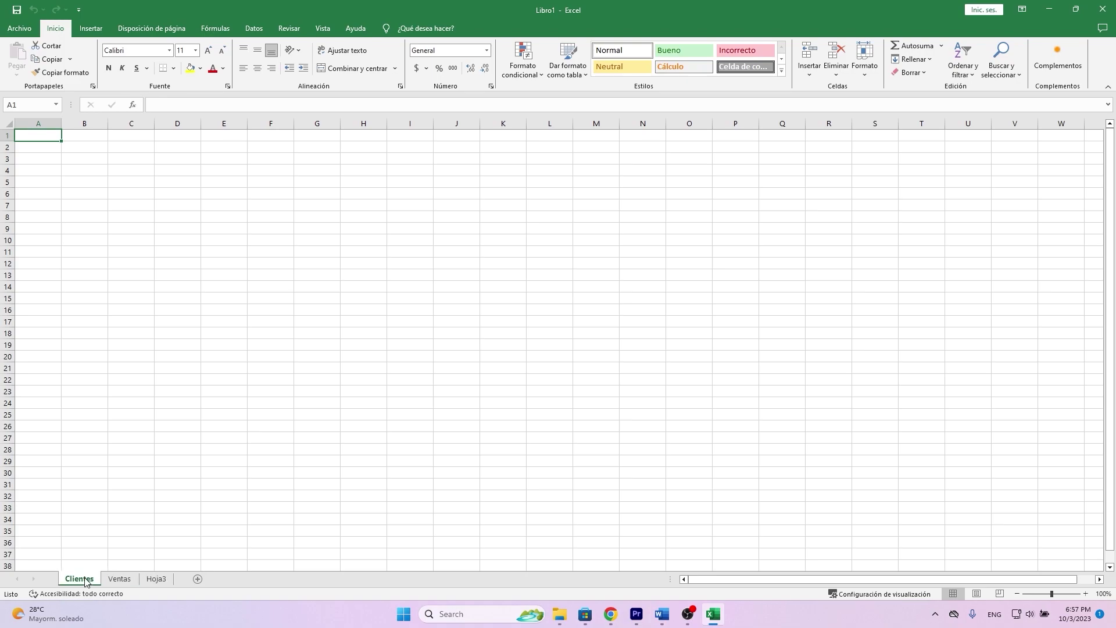
Step: Give the Clientes tab the colour Amarillo and the Ventas tab Verde
right_click(86, 581)
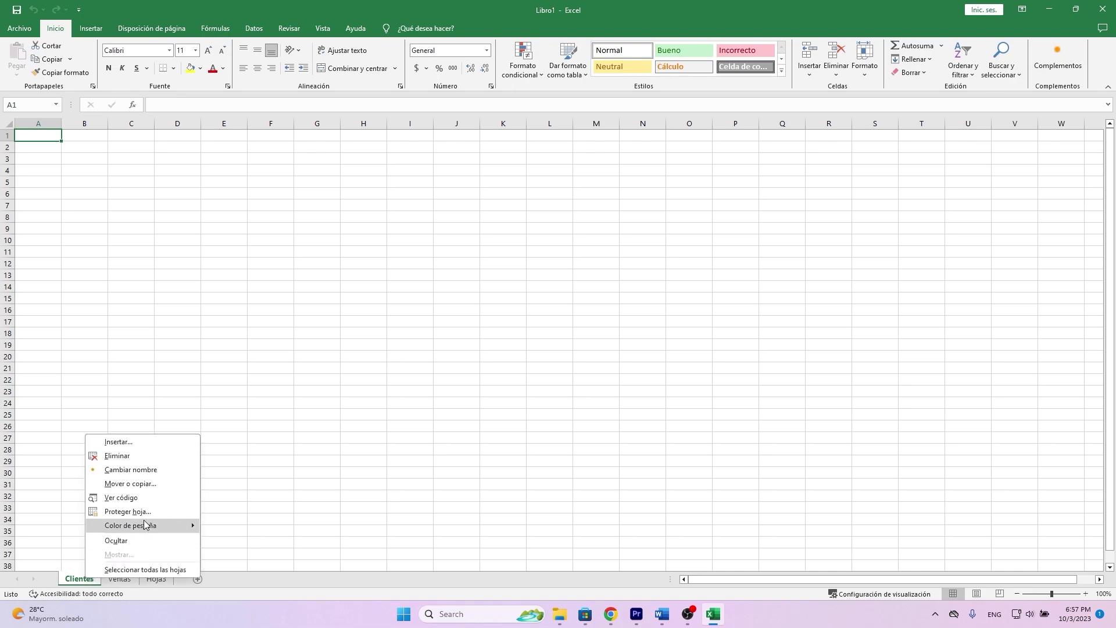
mouse_move(131, 525)
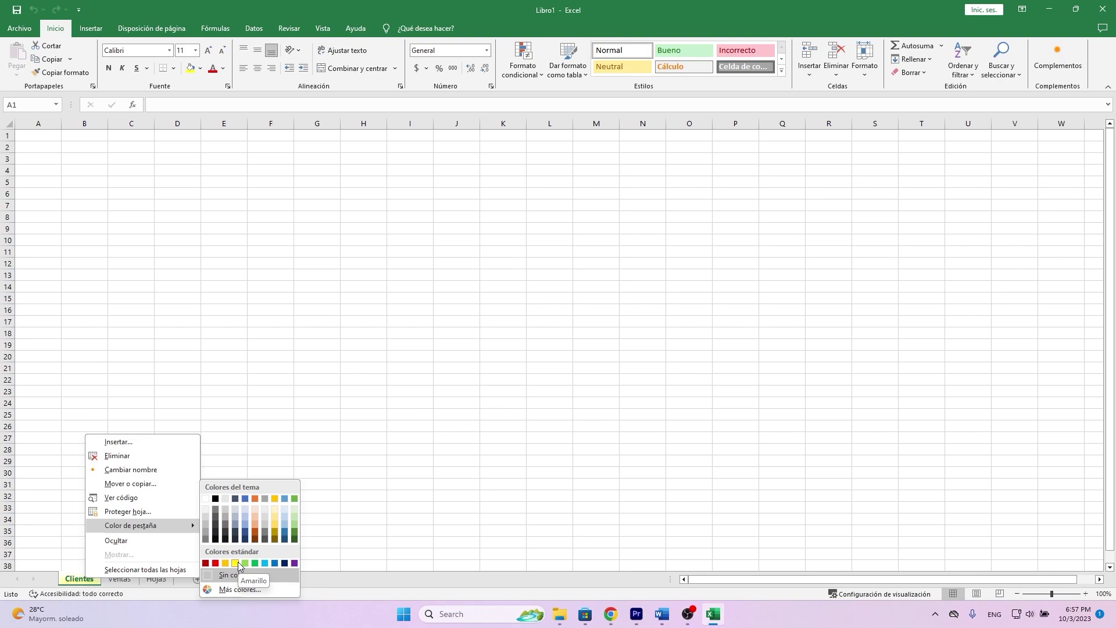
click(238, 561)
click(114, 579)
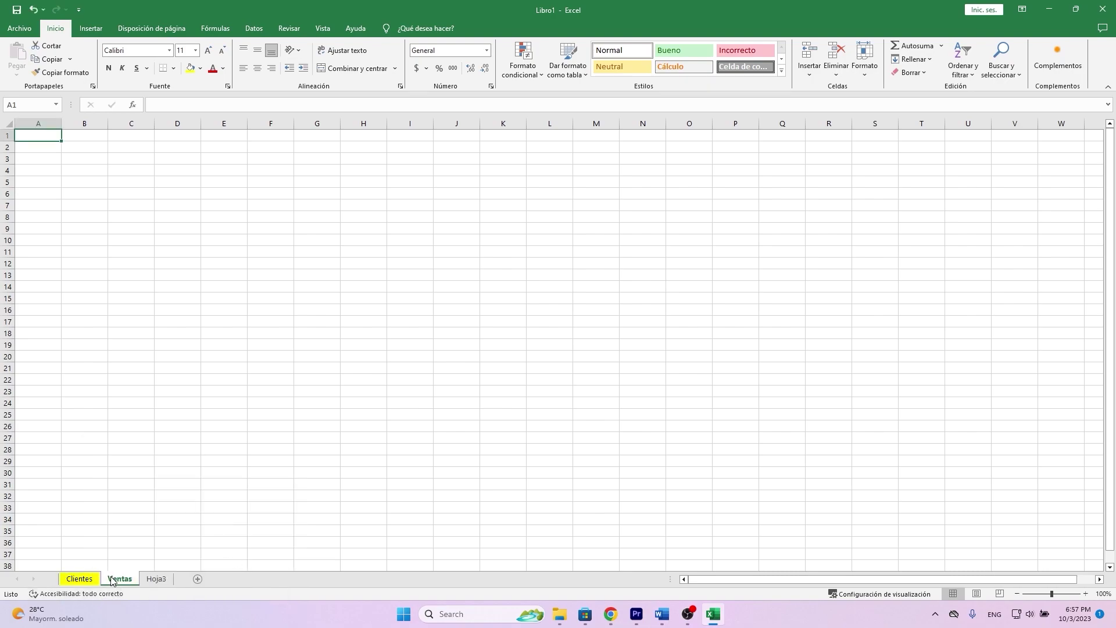
right_click(113, 579)
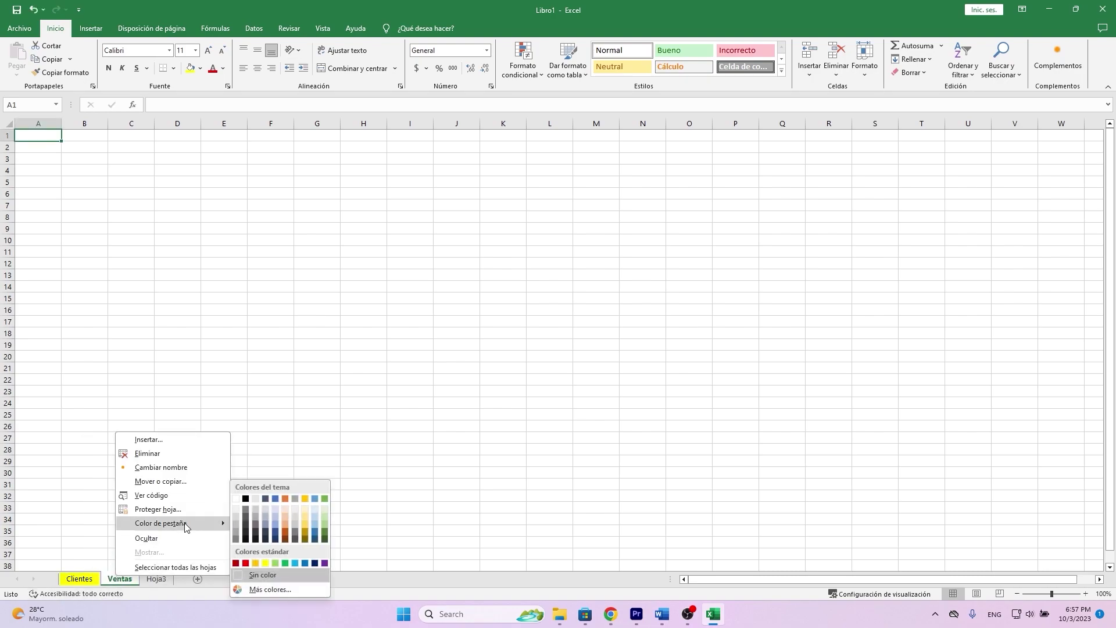
click(285, 563)
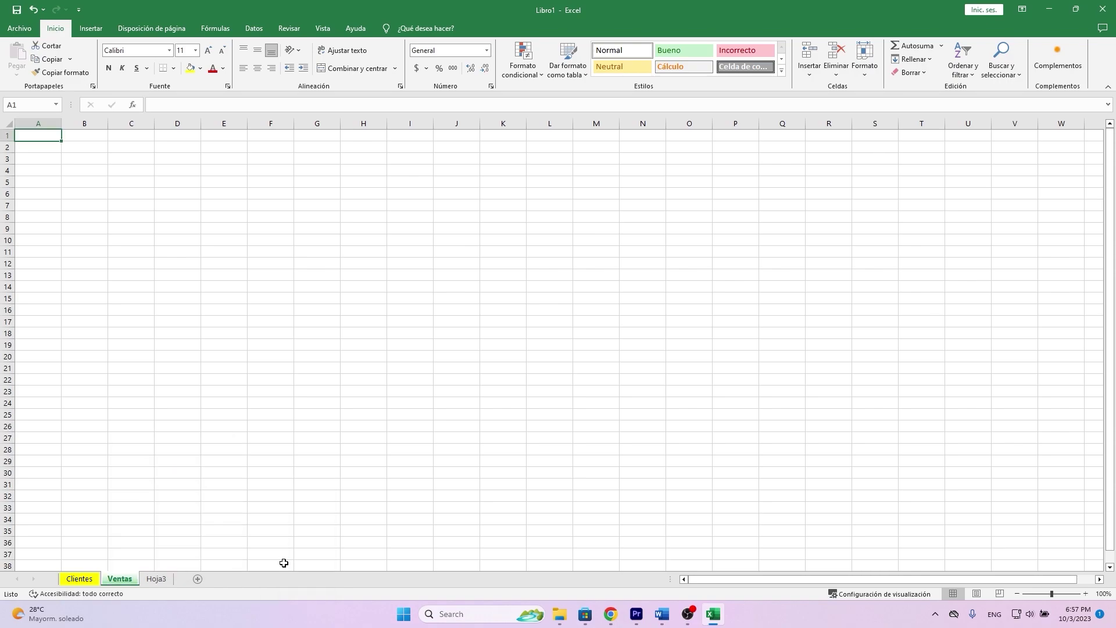
click(152, 580)
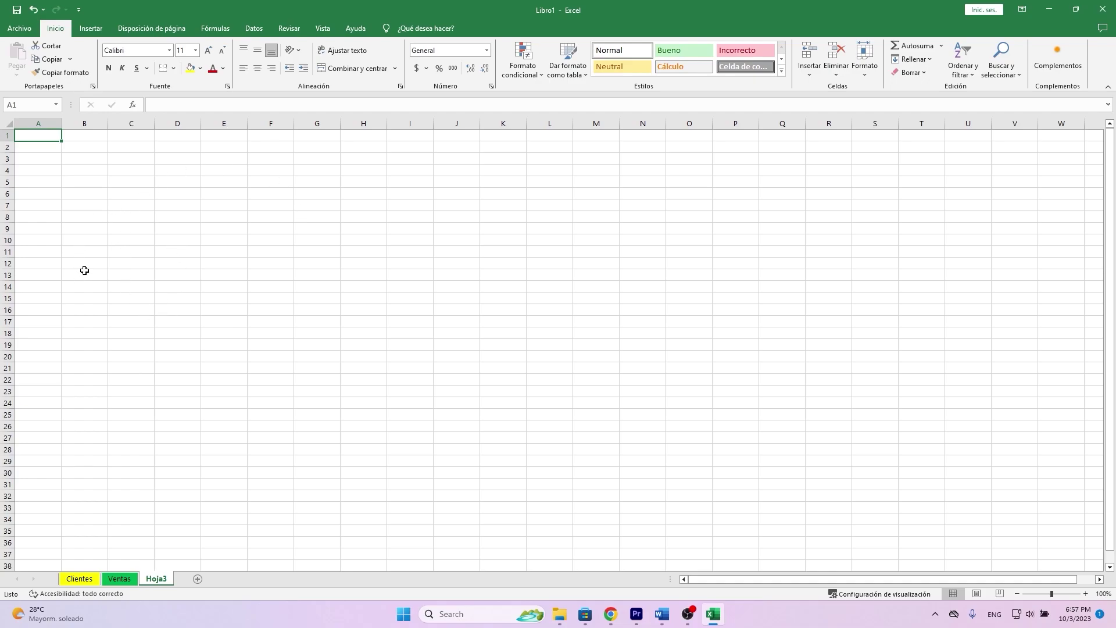
Step: On Hoja3, click through cells B2–B7 and select the range B1:B13
click(84, 151)
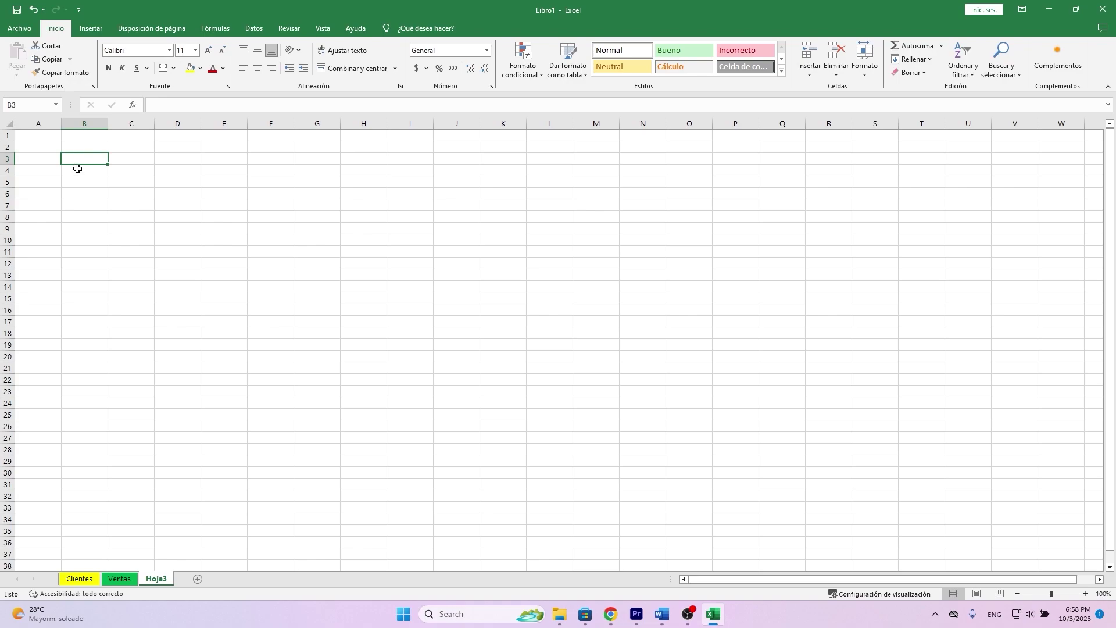
click(77, 169)
click(80, 183)
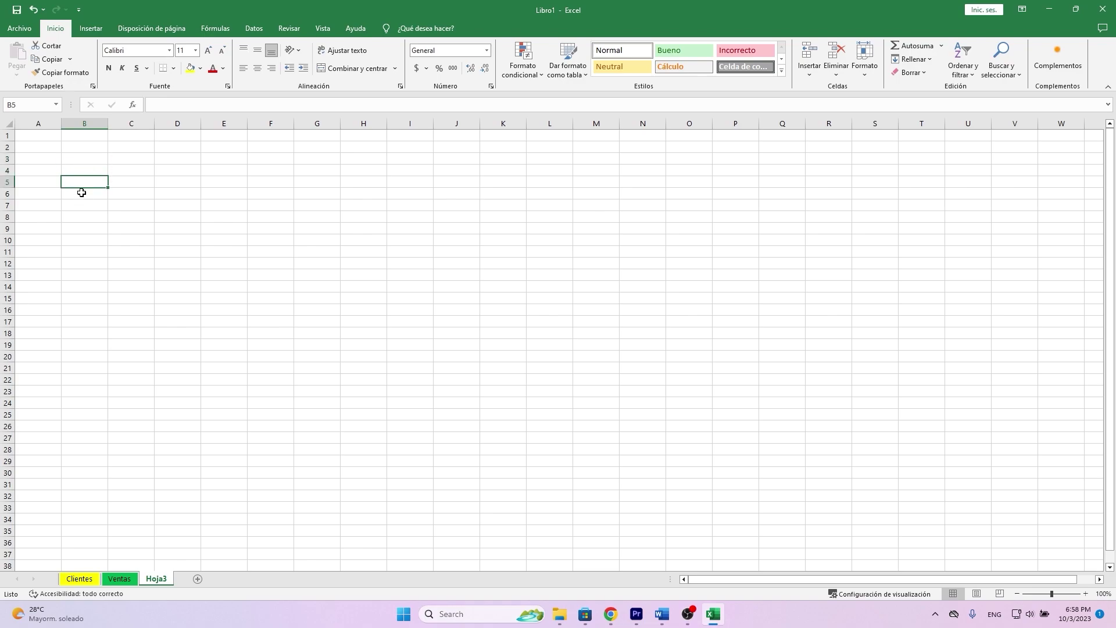
click(82, 194)
click(84, 206)
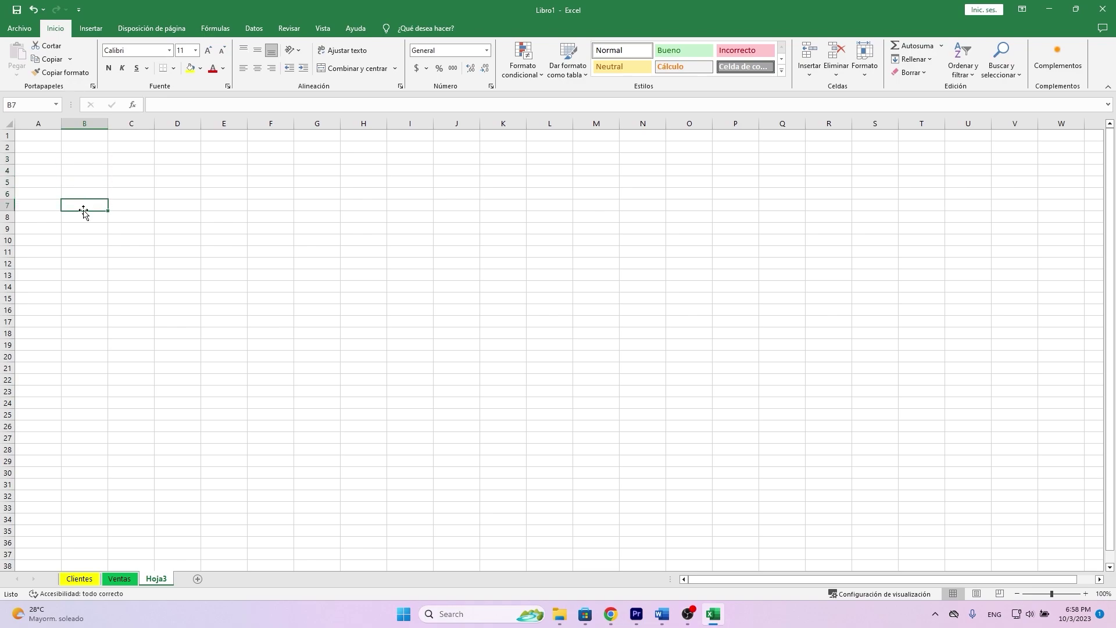
click(82, 179)
click(78, 155)
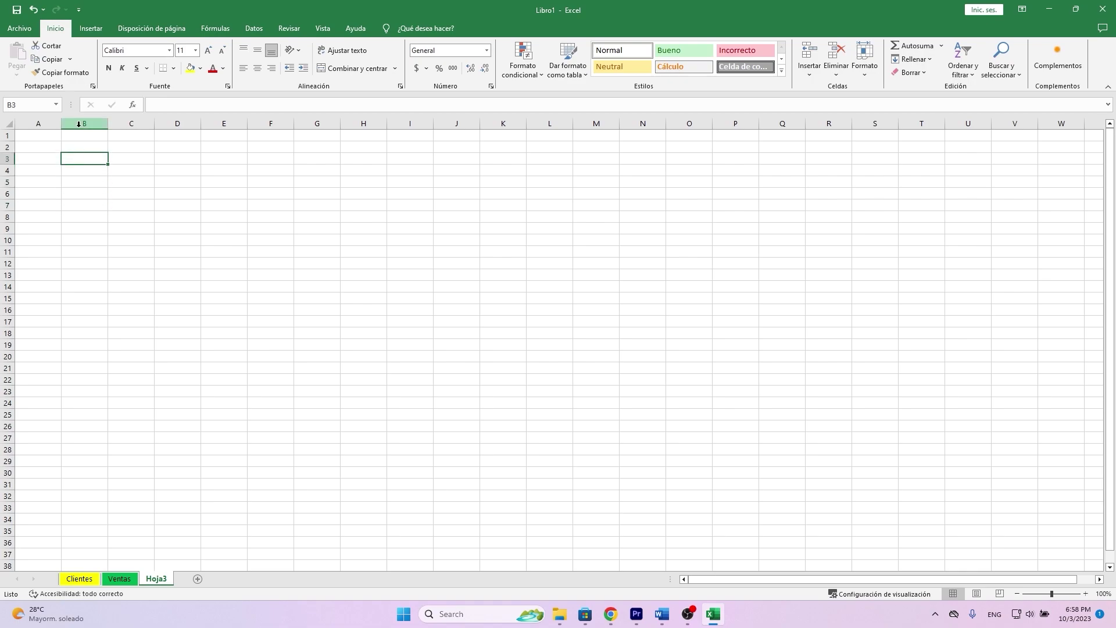
drag(84, 134, 88, 274)
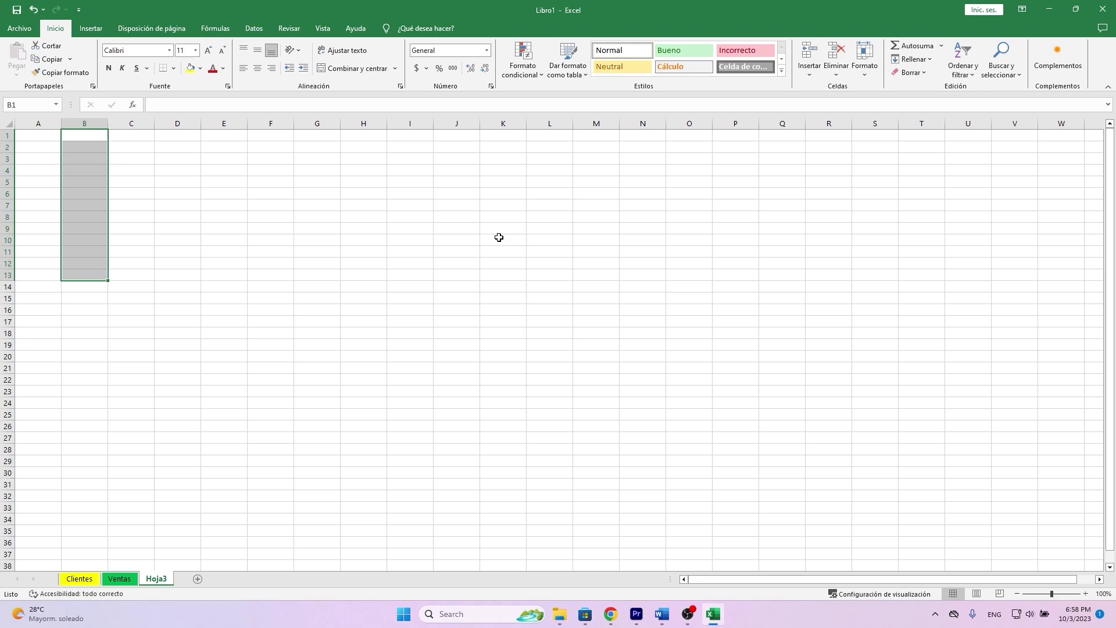
Step: Jump to the last column with Ctrl+Right, back with Ctrl+Home, then go to Clientes cell B2
key(ctrl+Right)
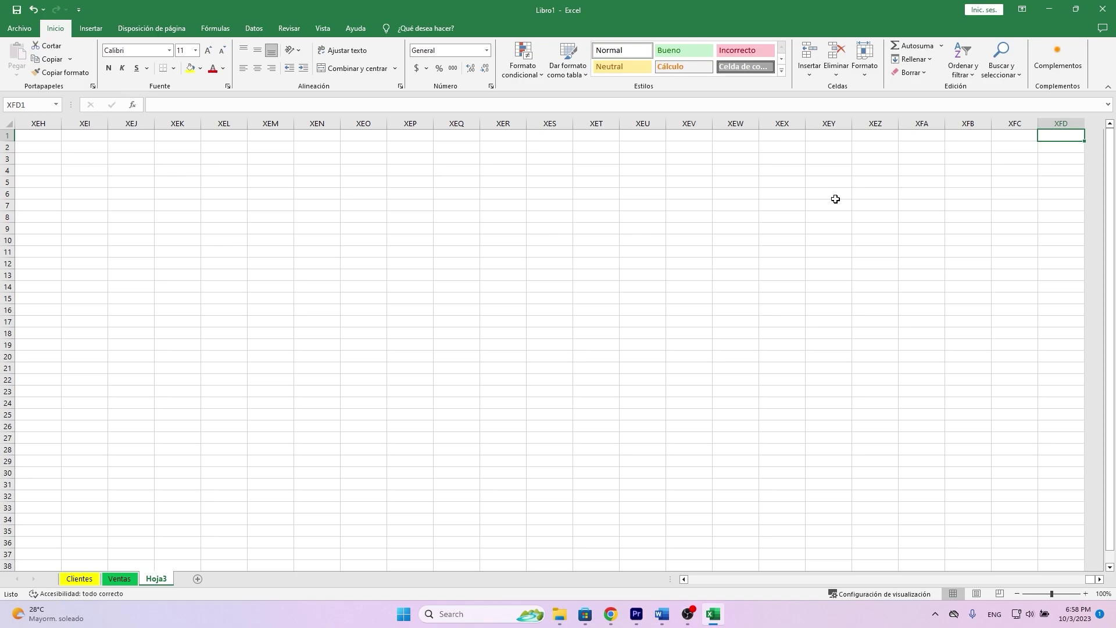
key(ctrl+Home)
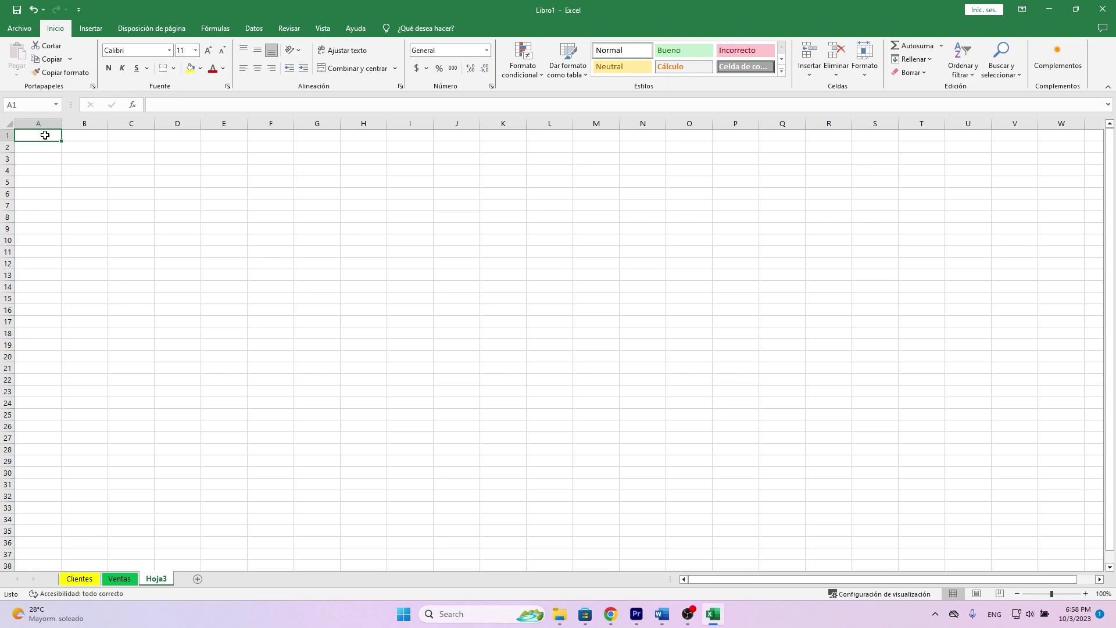
click(41, 155)
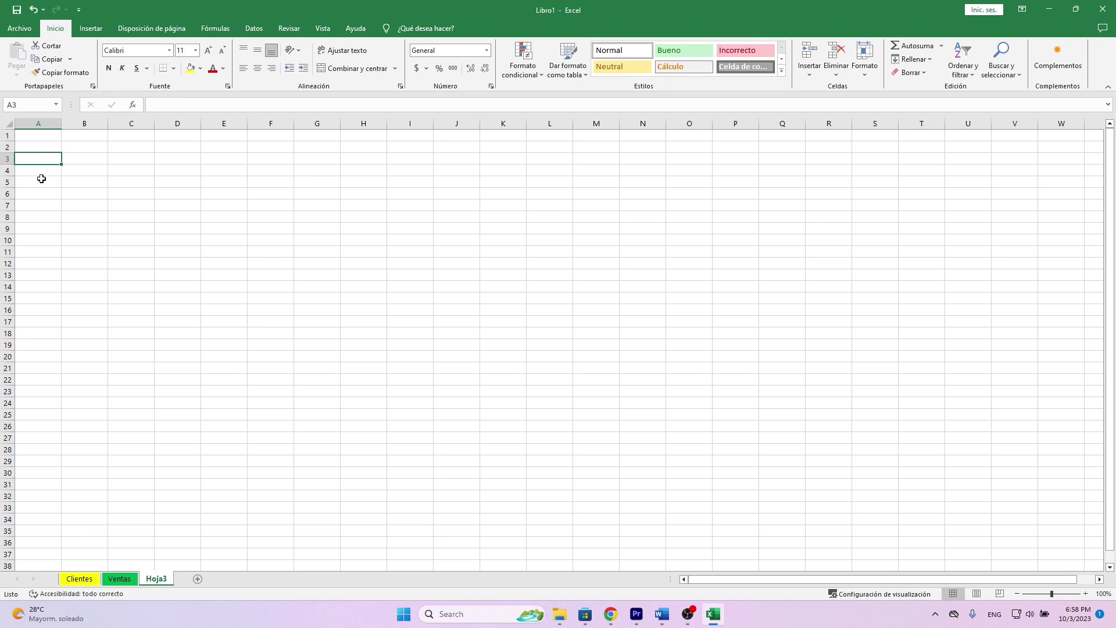
click(41, 181)
click(40, 170)
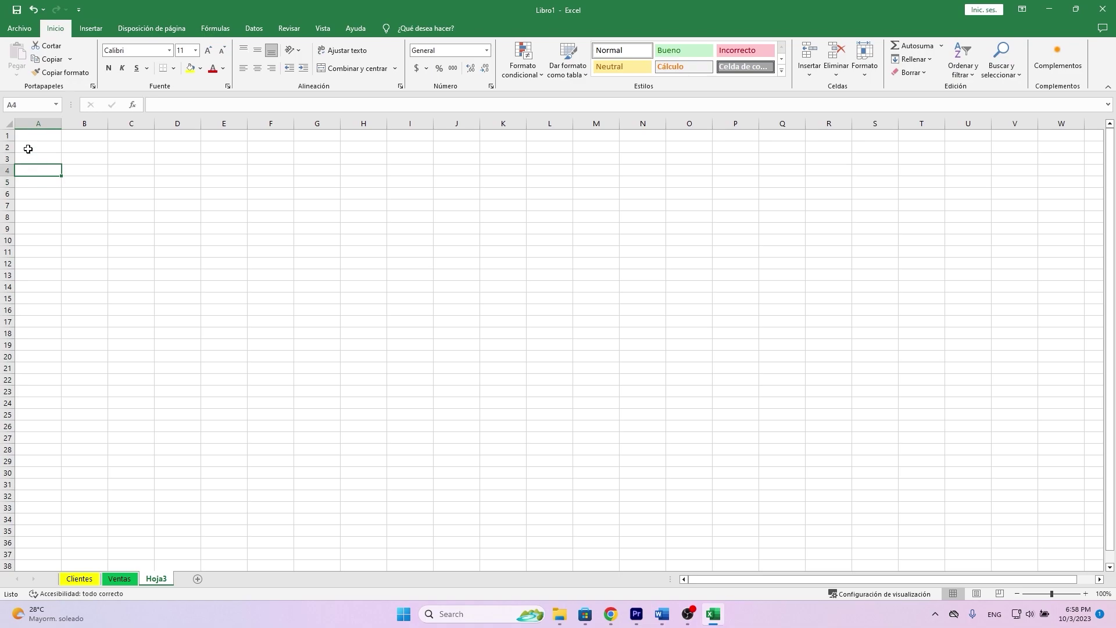
click(39, 144)
click(35, 134)
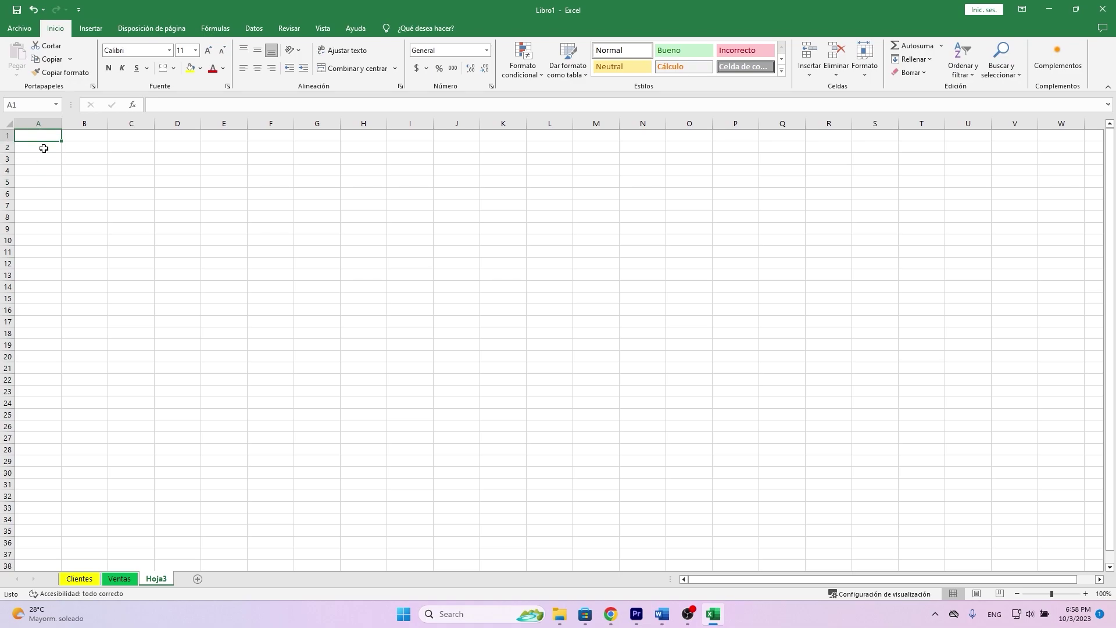
click(43, 148)
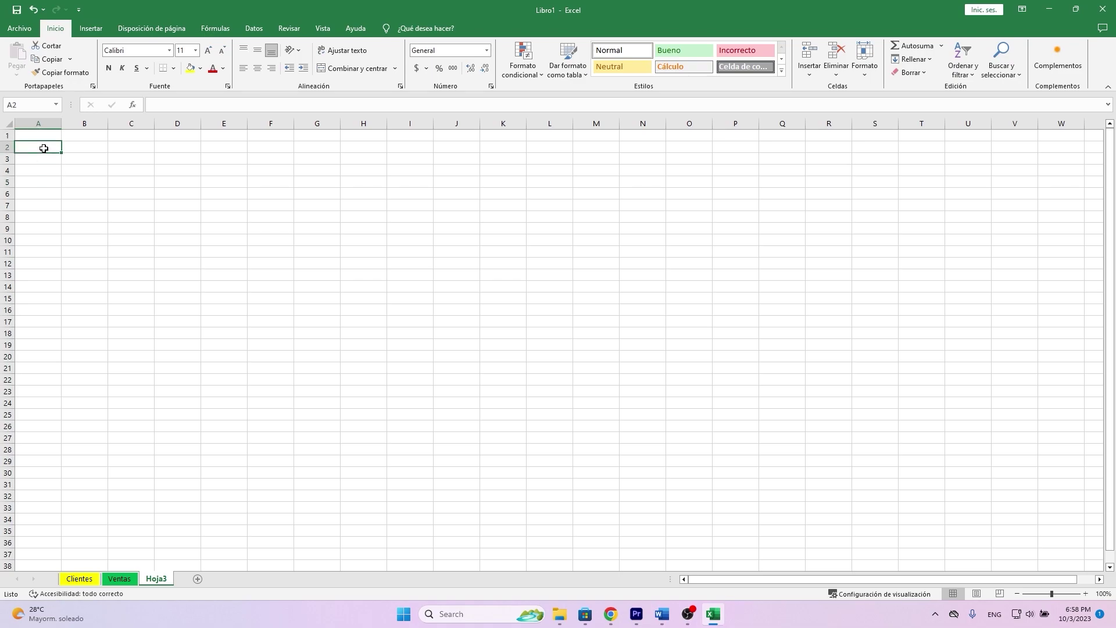
click(78, 579)
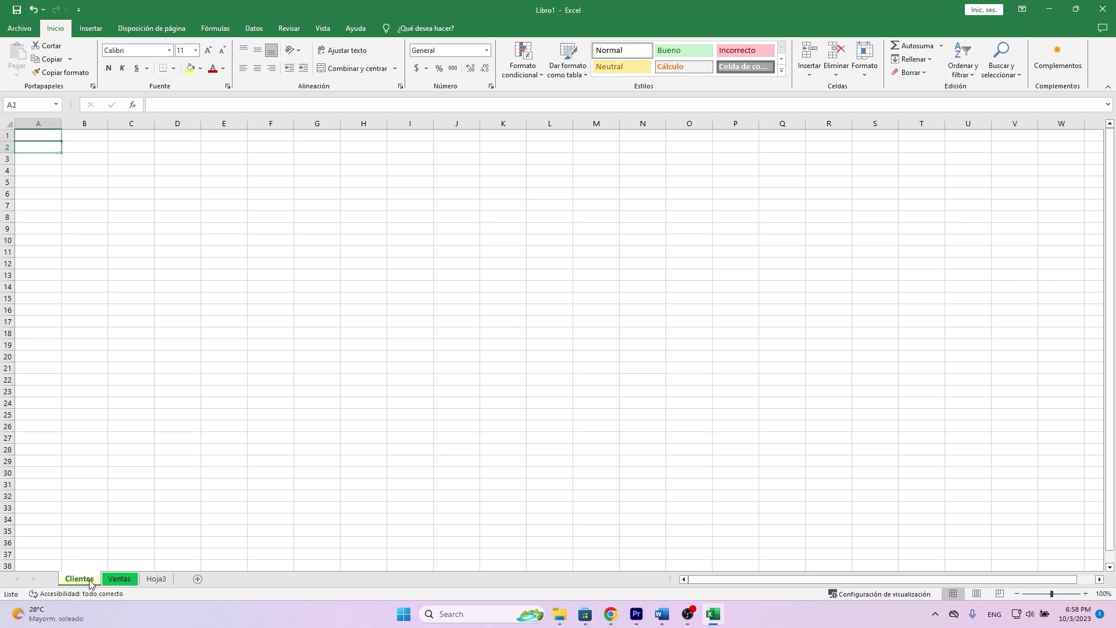
click(81, 151)
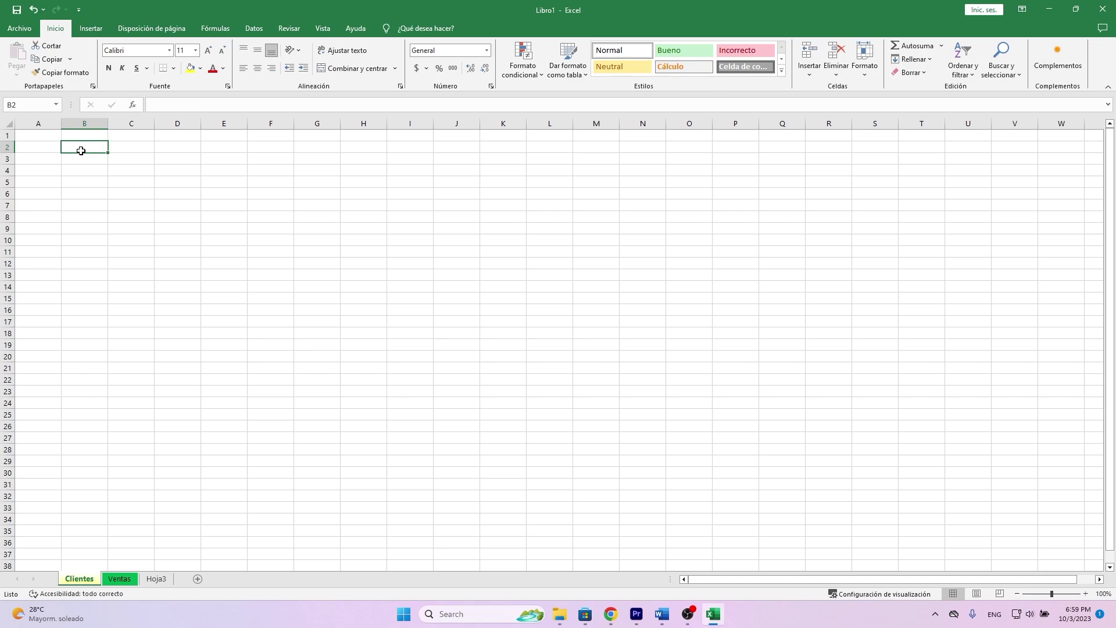
Step: Enter the headers NOMBRES in B2 and TELEFONOS in C2
text(NOMBRES)
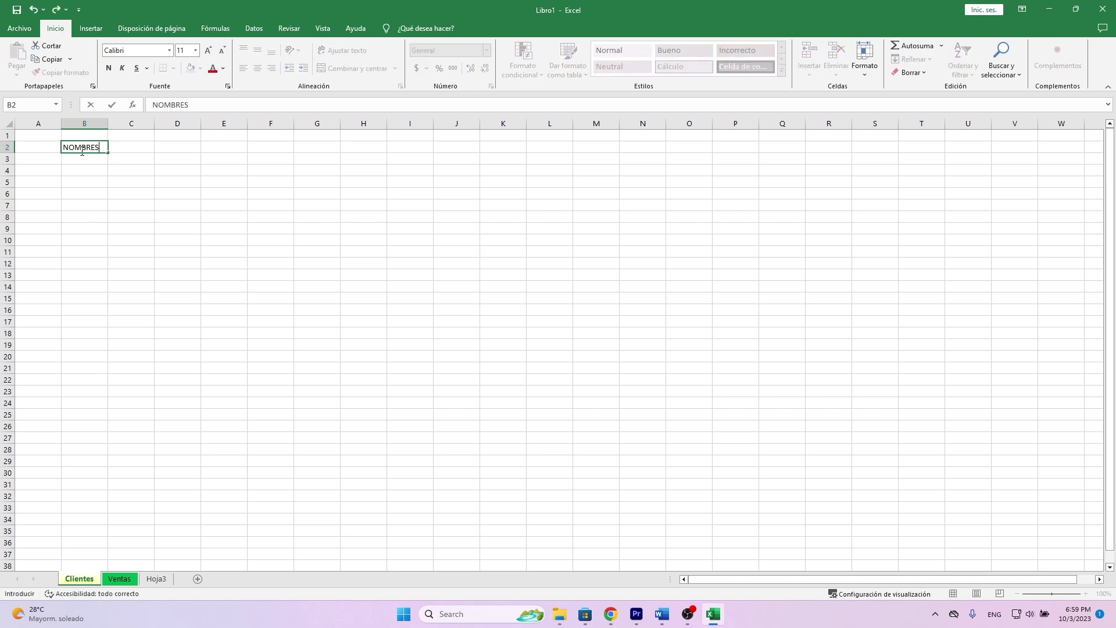
key(Tab)
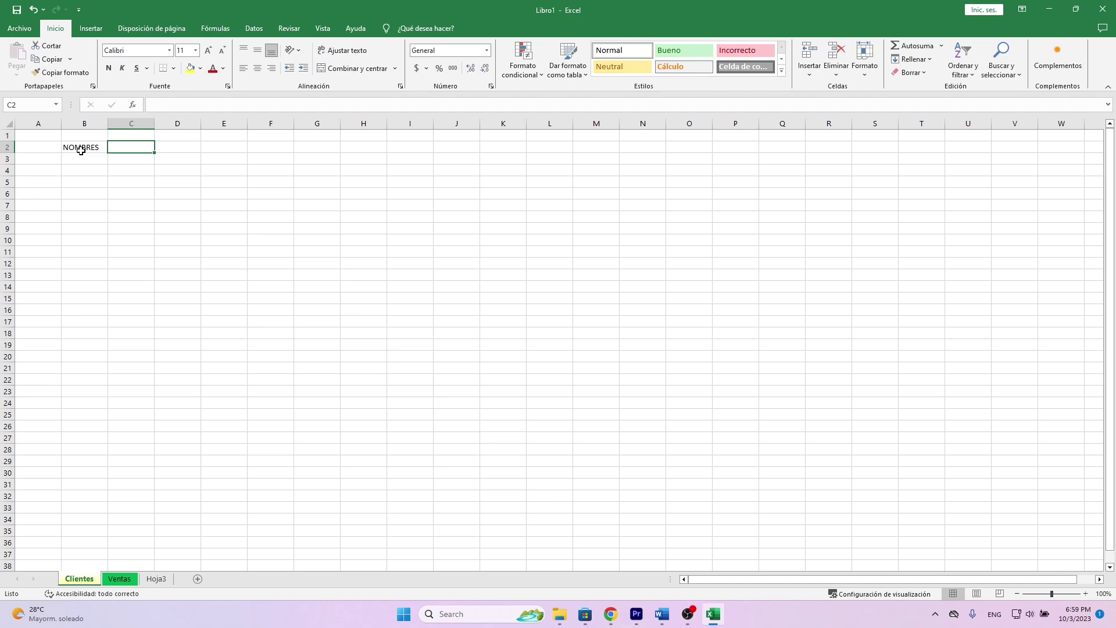
text(TELEFONOS)
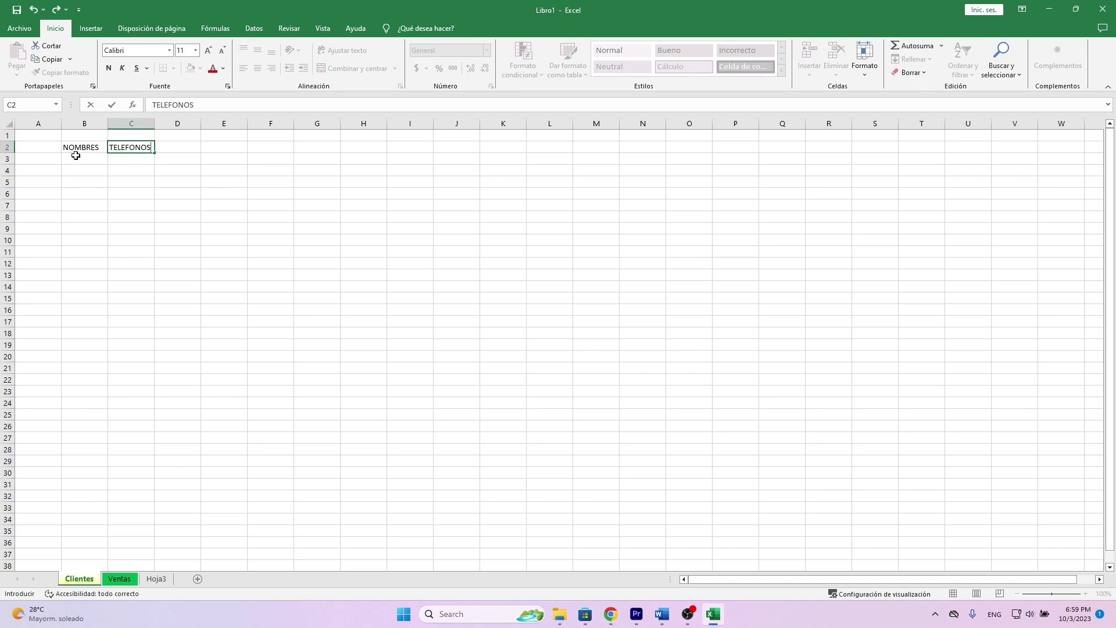
key(Return)
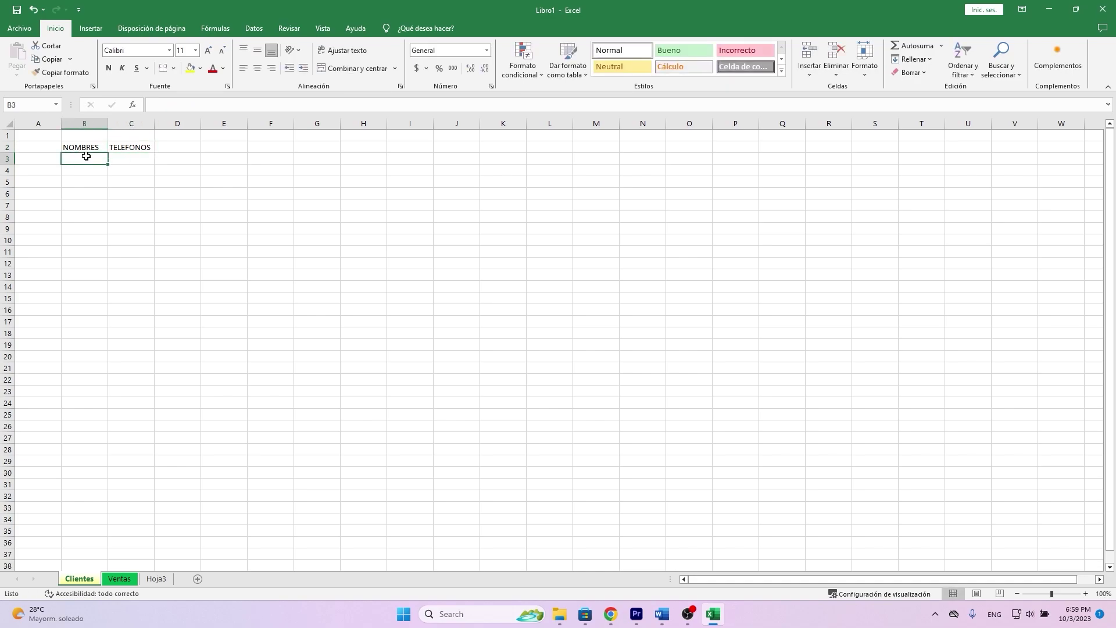
Step: List four client first names in B3:B6, then move to C3
text(I)
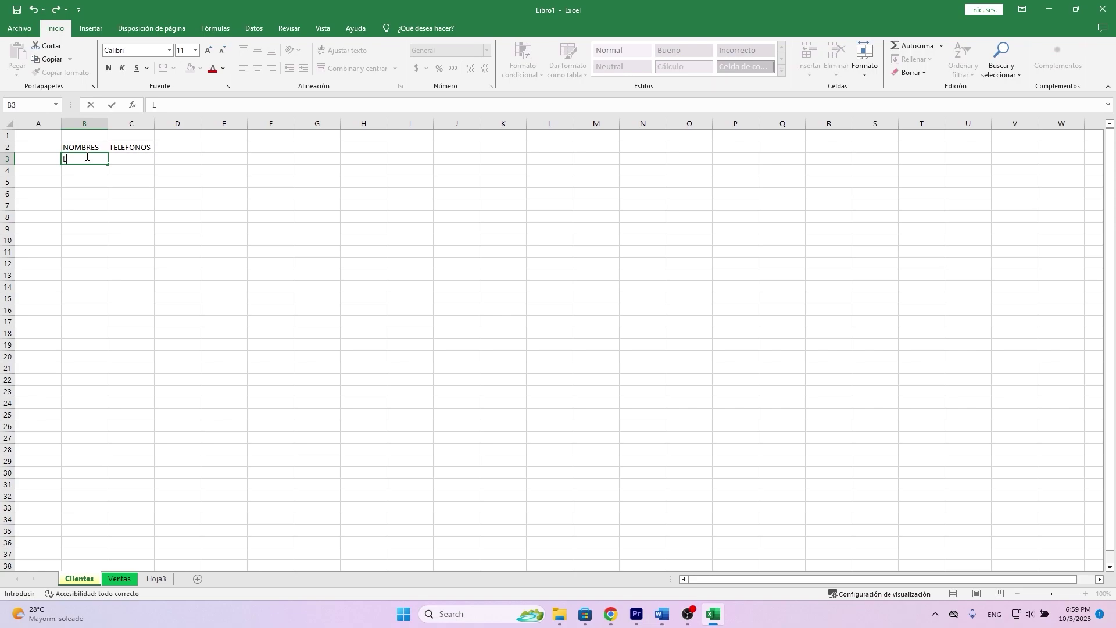
text(ura)
key(Return)
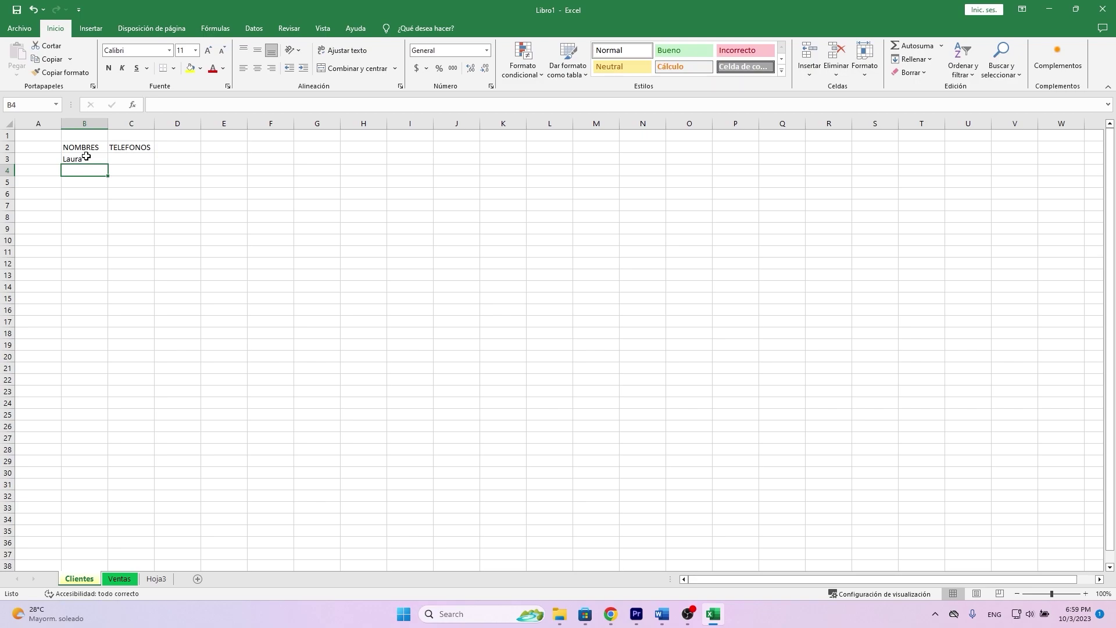
text(R)
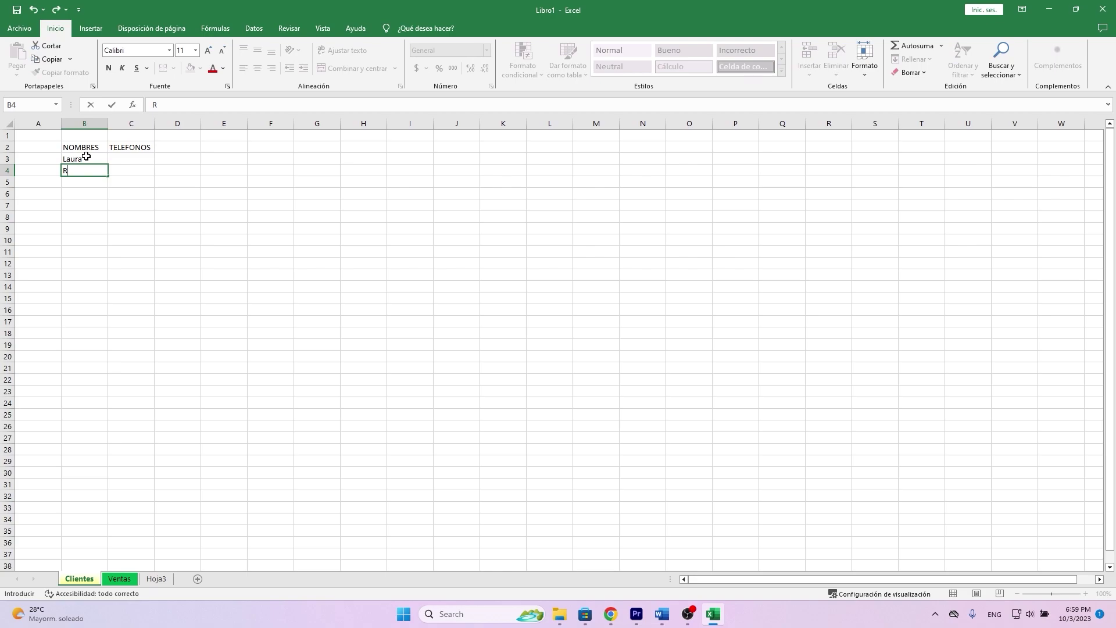
text(amiro)
key(Return)
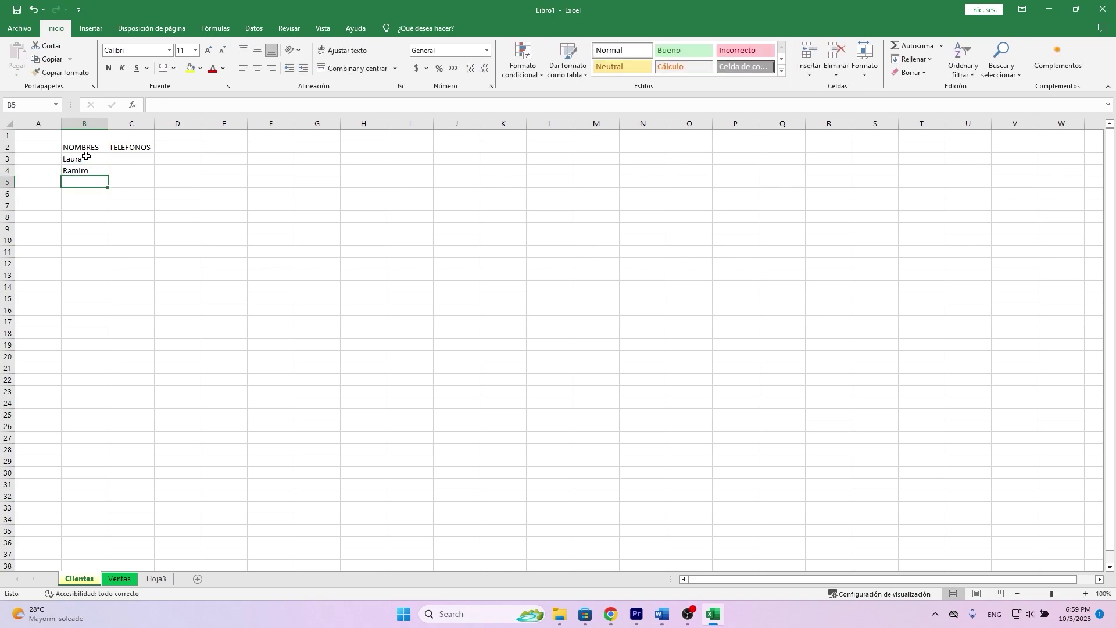
text(Mar)
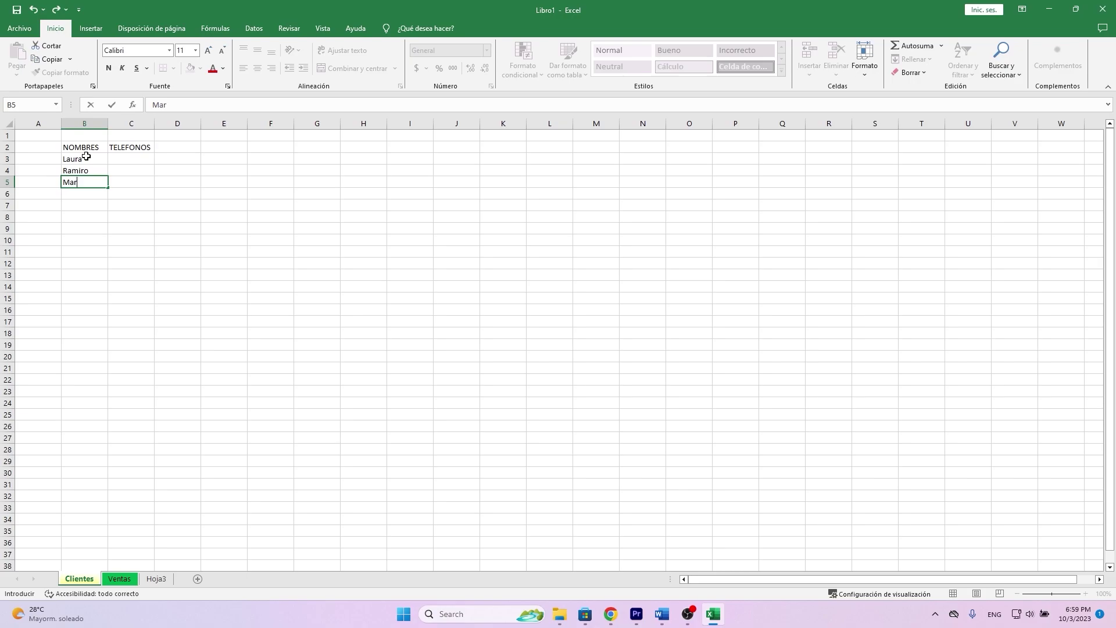
text(ia)
key(Return)
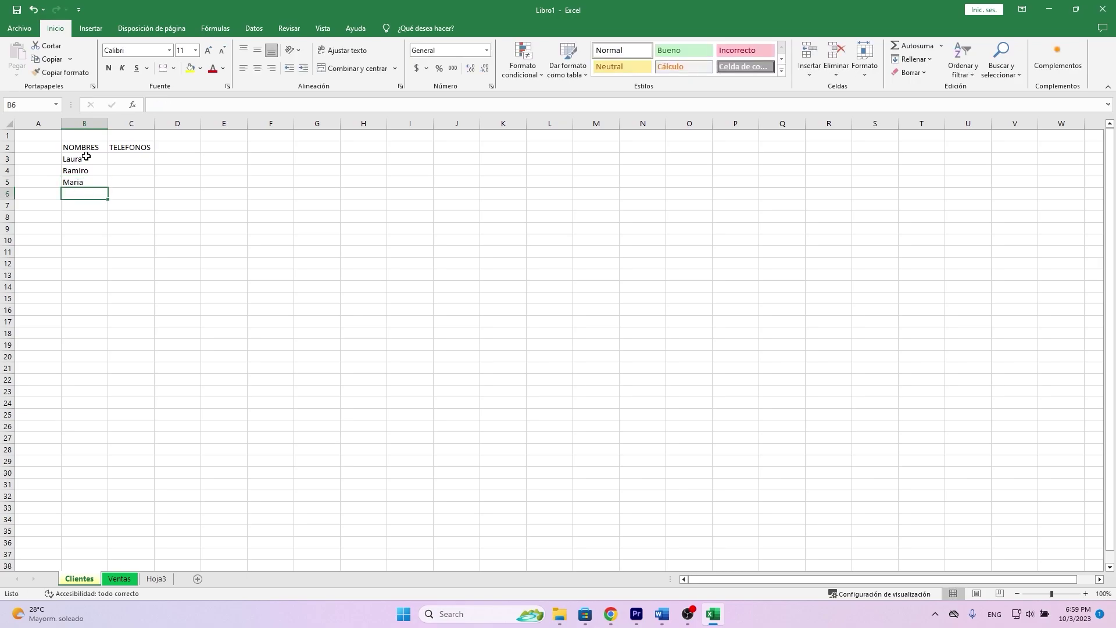
text(Orla)
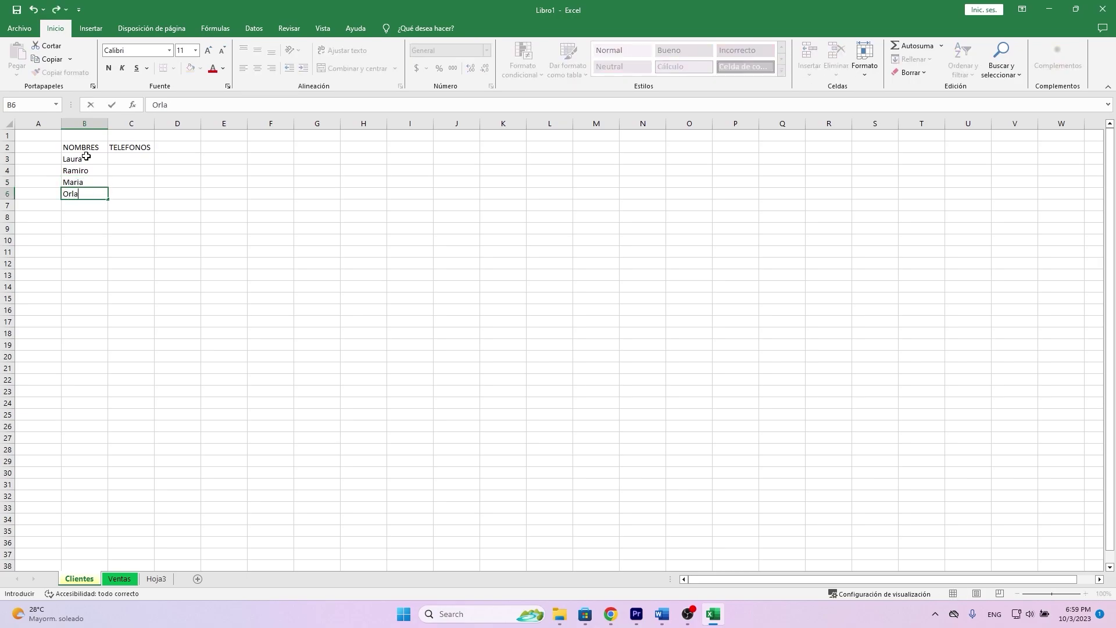
text(ndo)
key(Up)
key(Up)
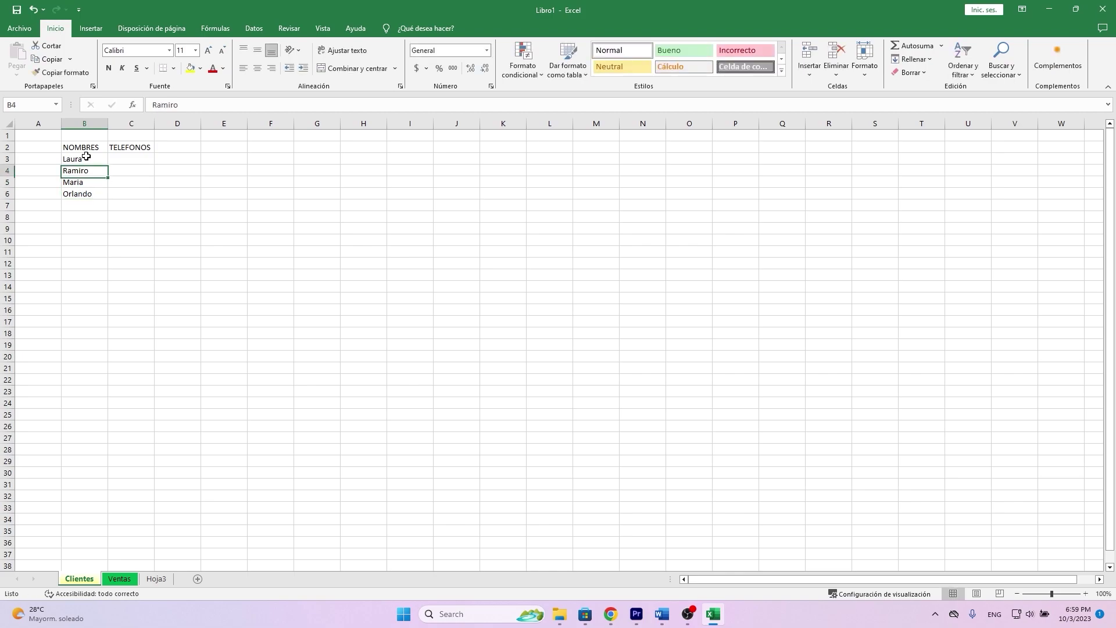
key(Up)
key(Right)
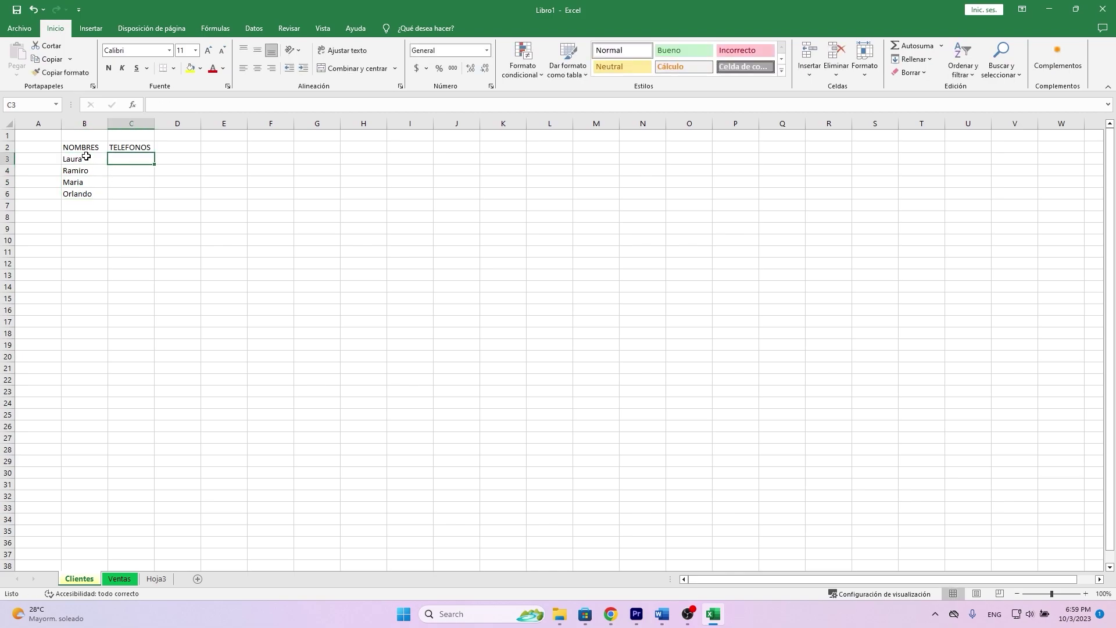
Step: Enter each of the four clients' phone numbers in C3:C6
text(789)
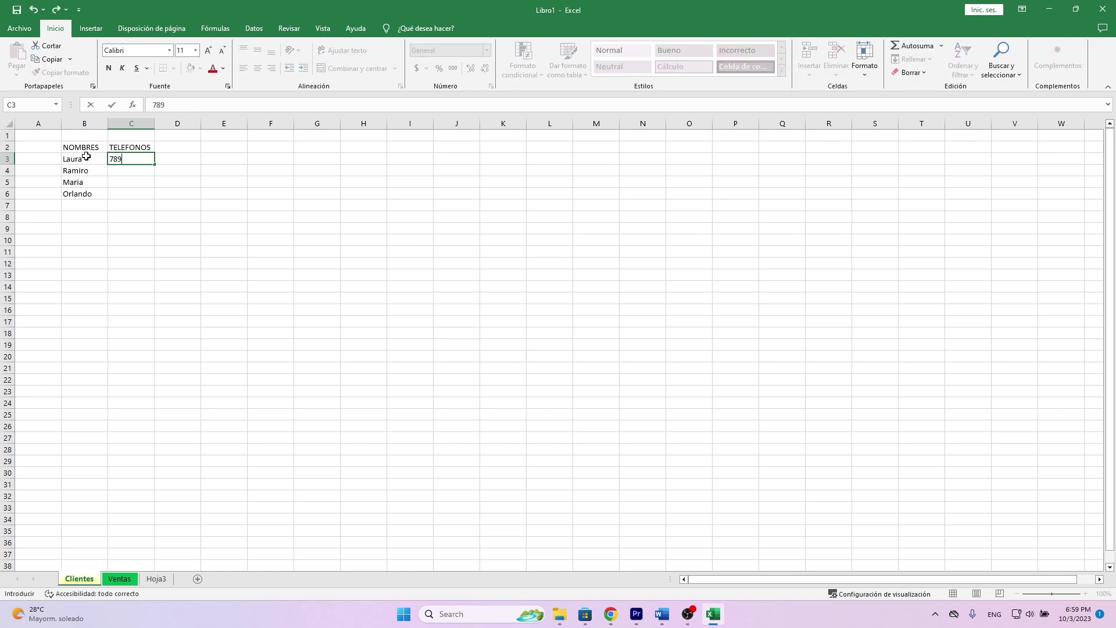
text(45623)
key(Return)
text(785)
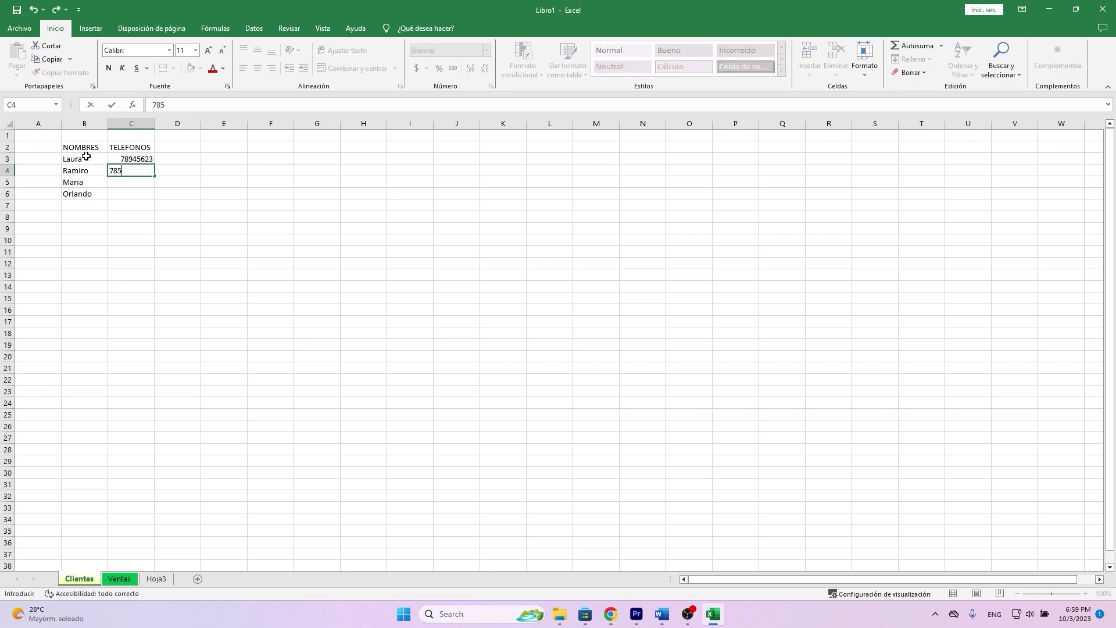
text(412)
text(36)
key(Return)
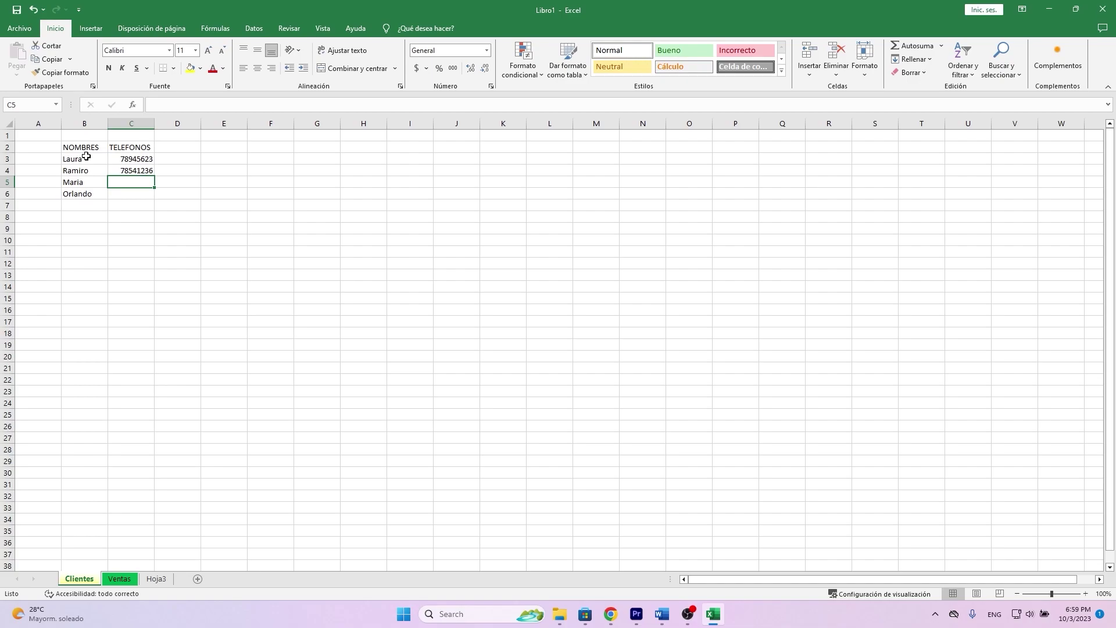
text(645891)
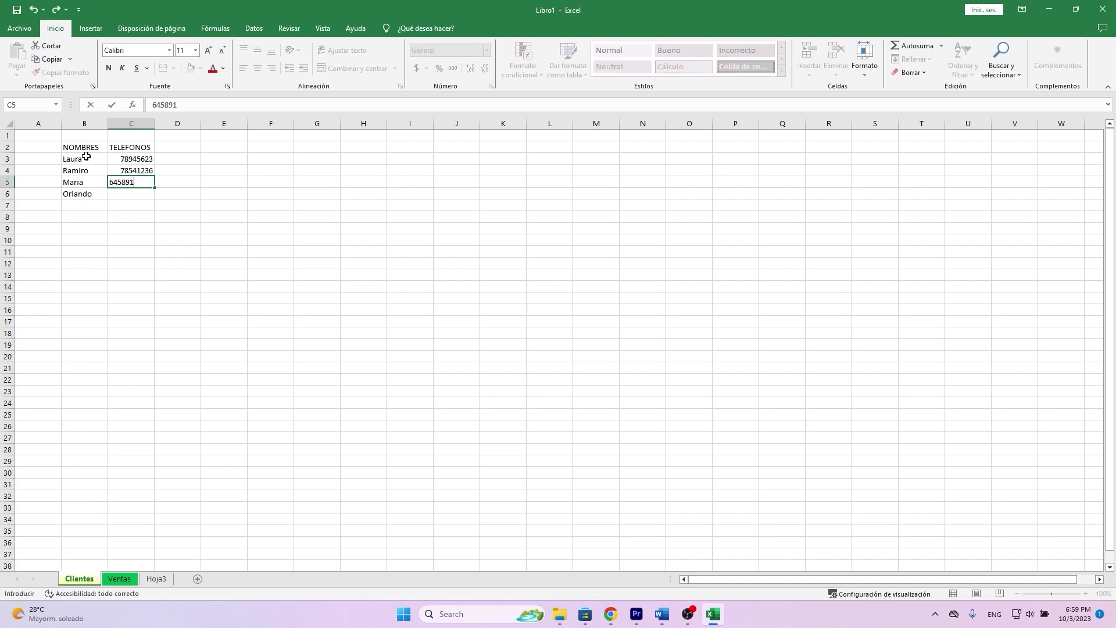
text(23)
key(Return)
text(6)
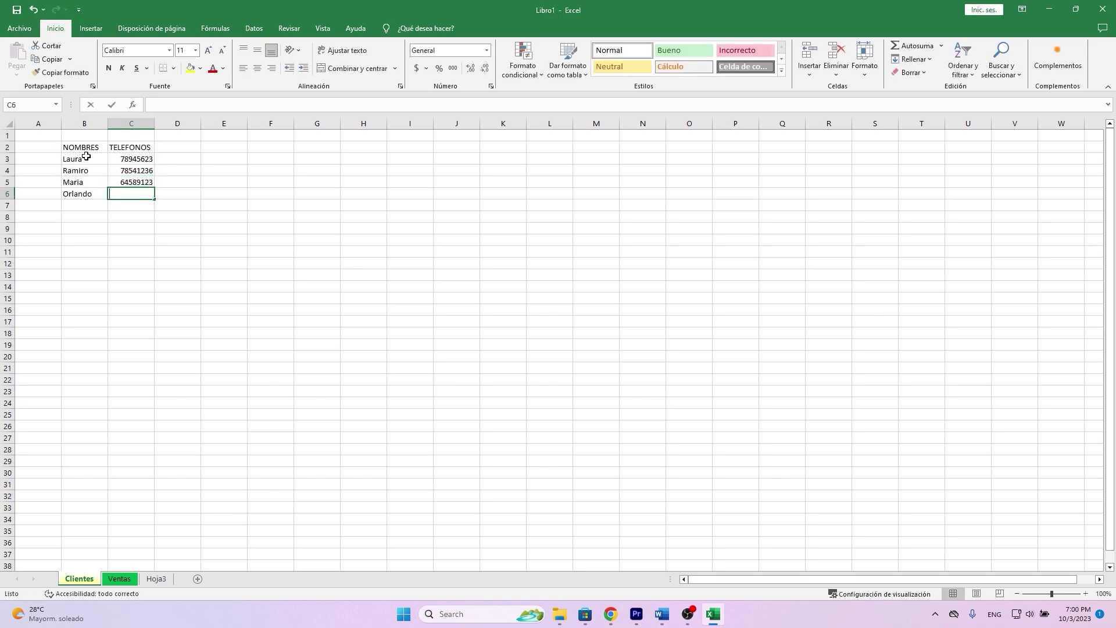
text(54)
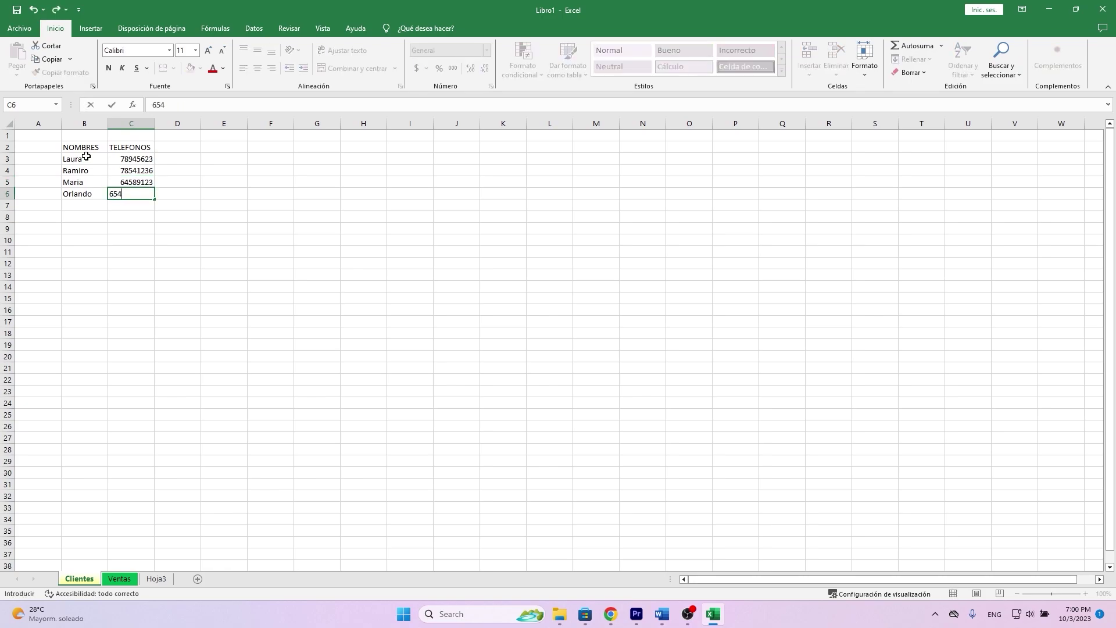
text(712)
text(3)
text(2)
key(Return)
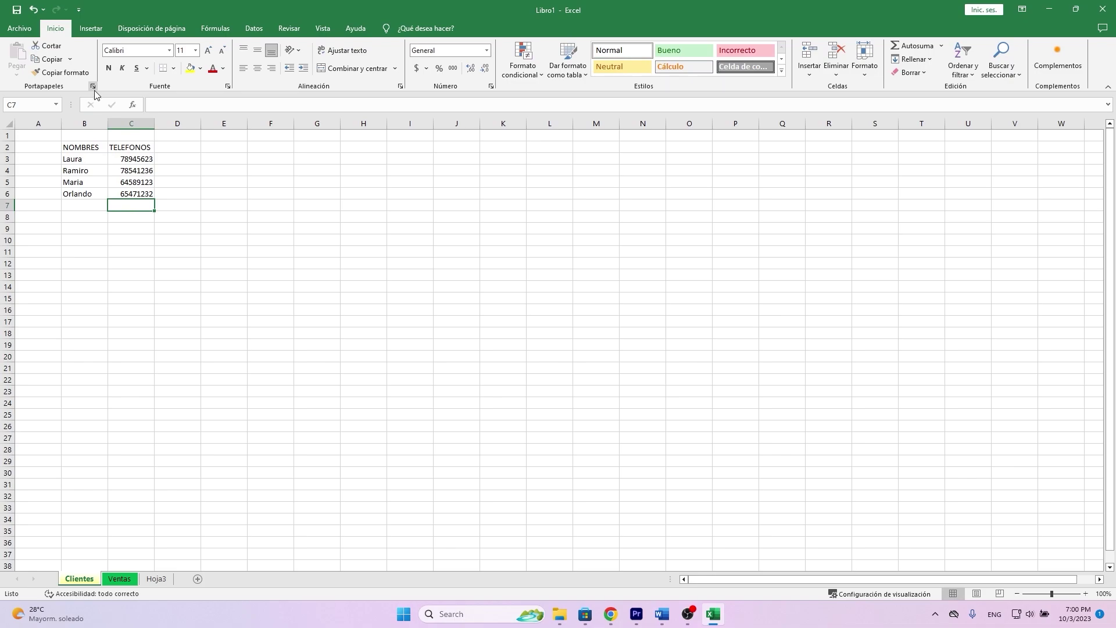
click(90, 162)
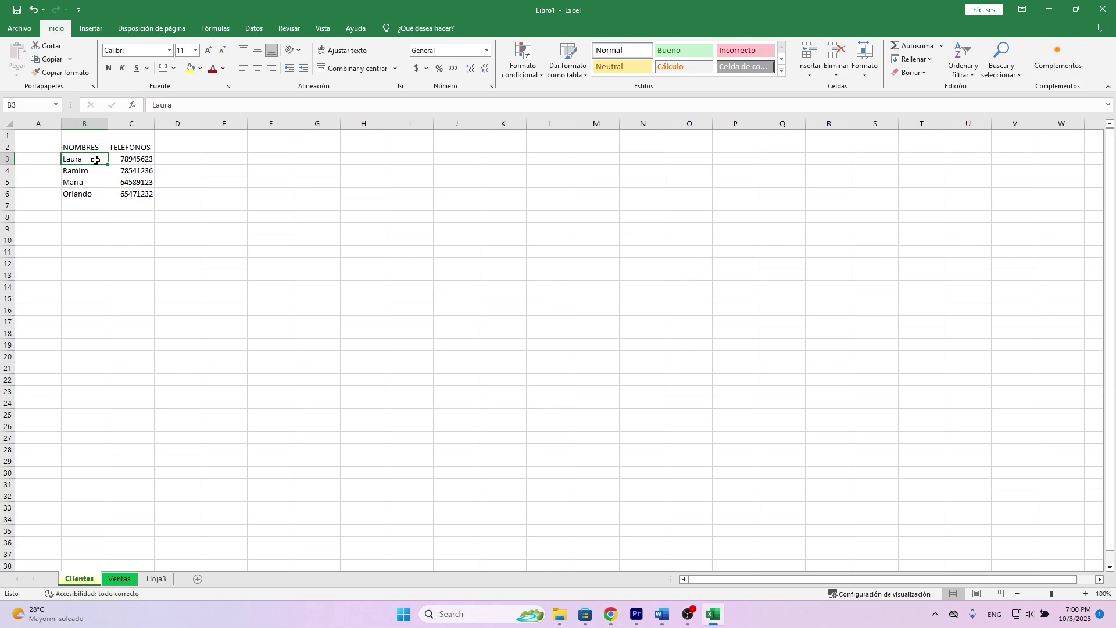
click(122, 173)
Step: Select the TELEFONOS range C2:C6 and show the Insertar dropdown on Inicio
click(142, 195)
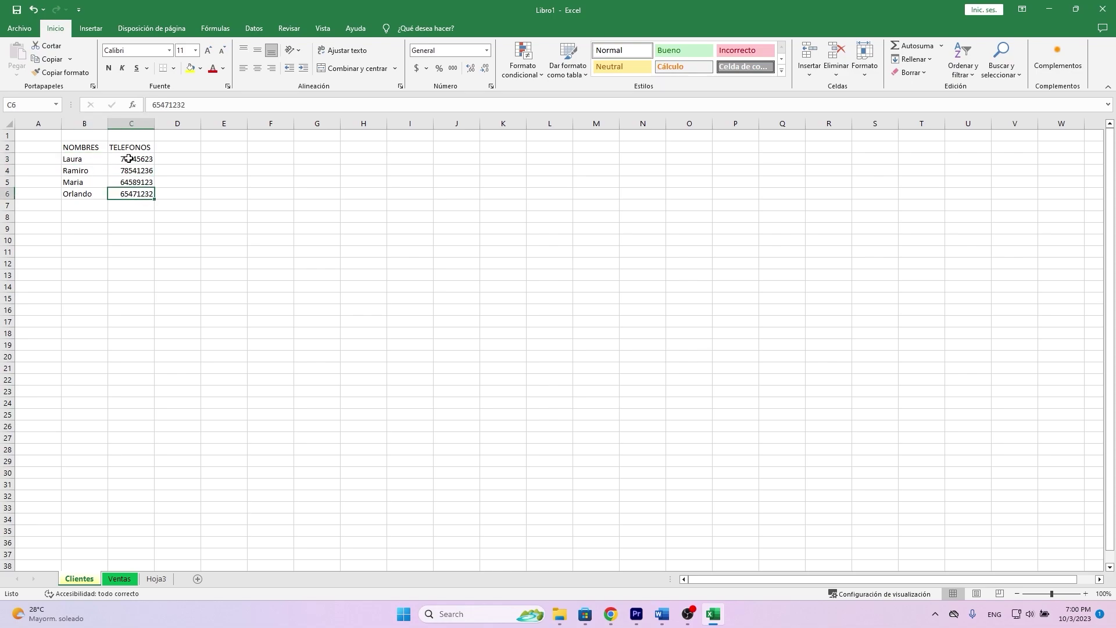
click(133, 149)
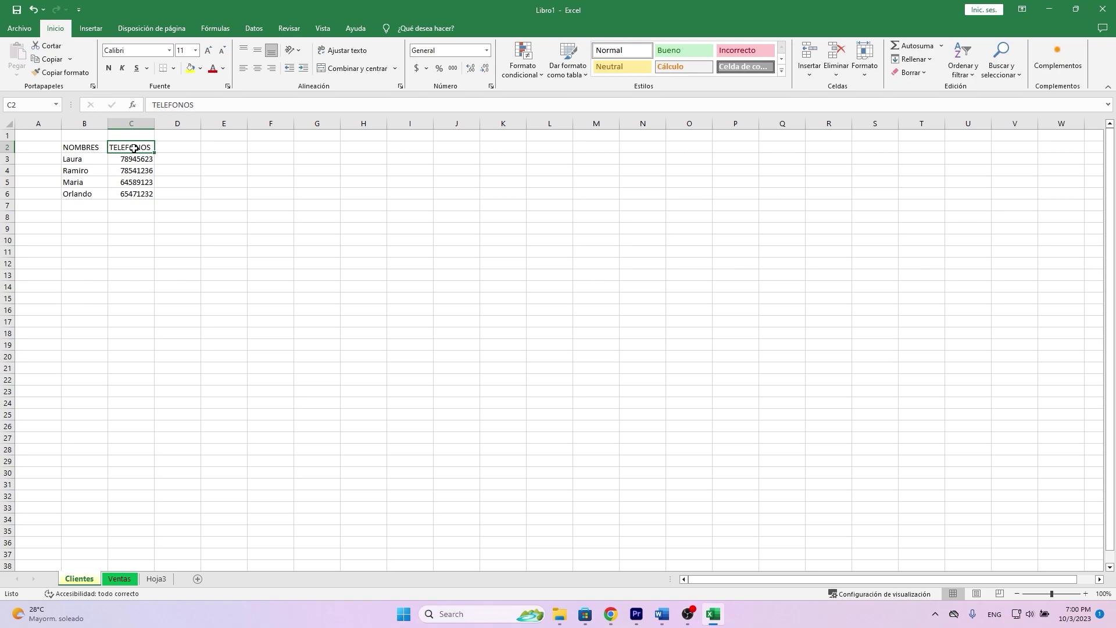
click(89, 168)
click(137, 161)
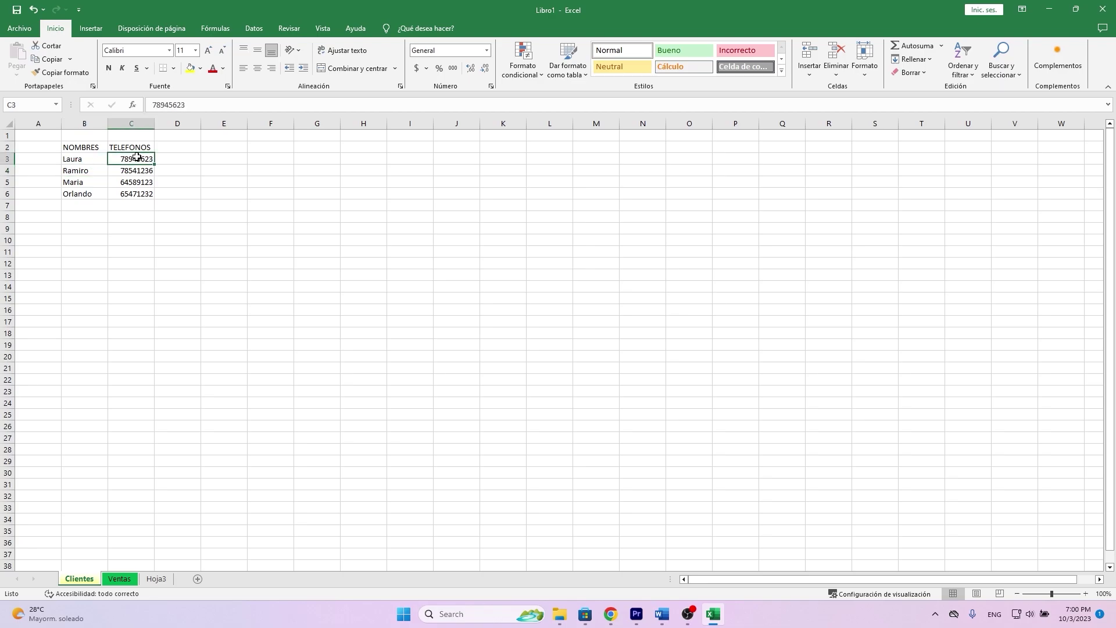
click(129, 148)
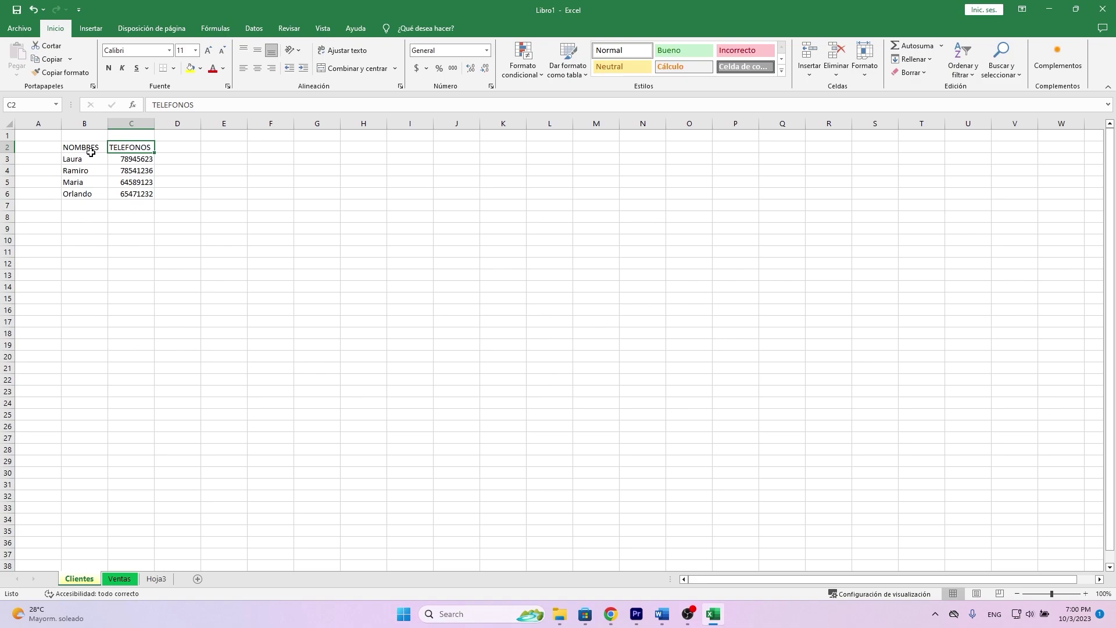
drag(136, 149, 138, 193)
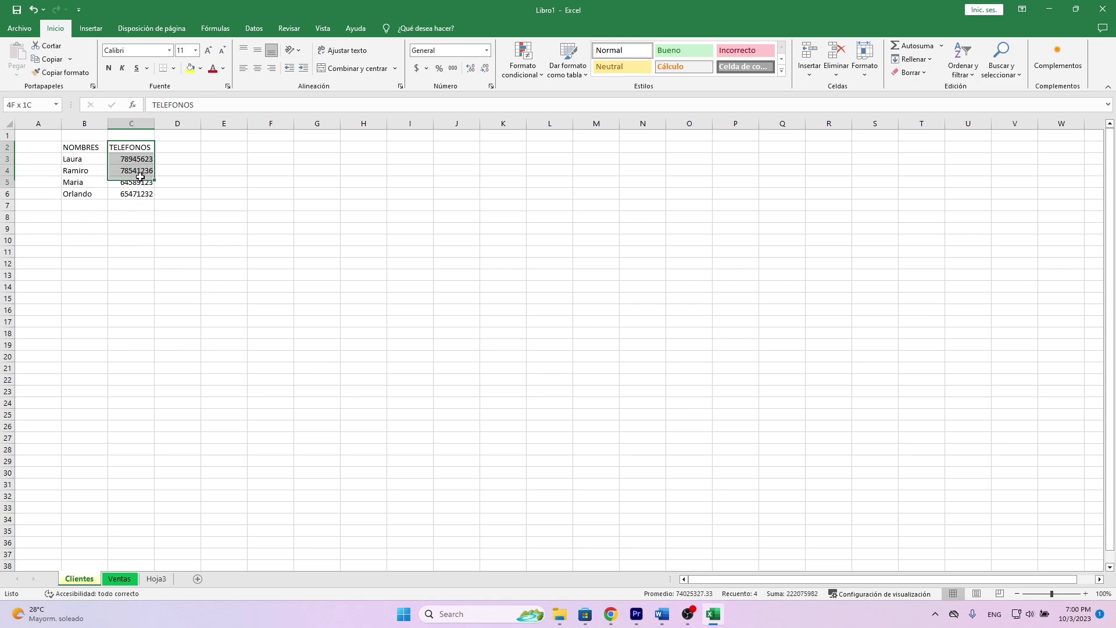
click(177, 146)
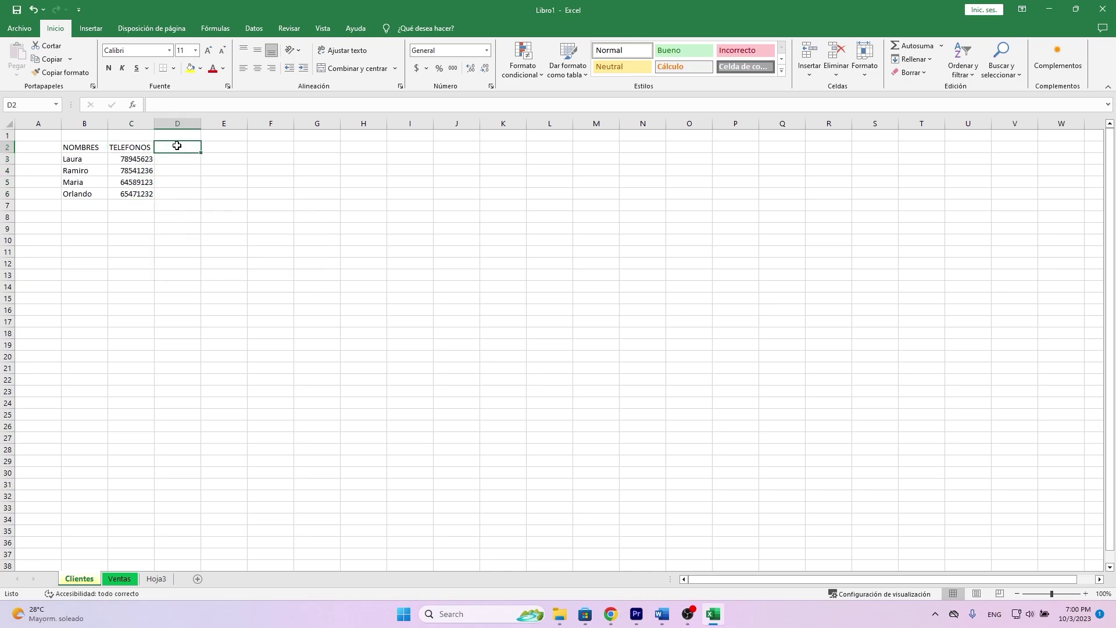
click(137, 145)
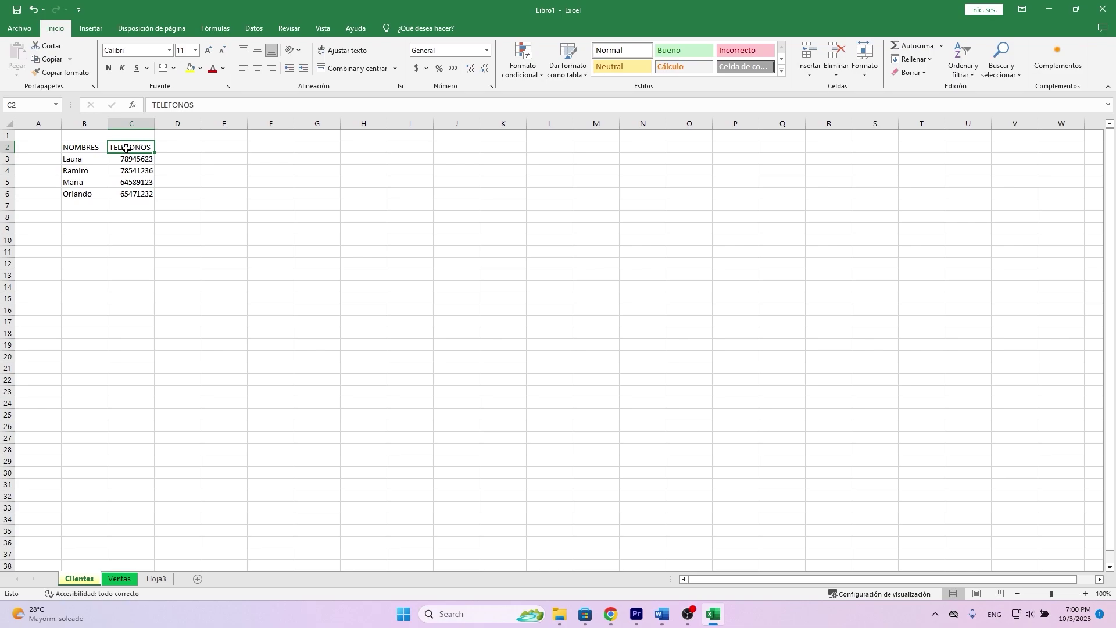
drag(126, 148, 137, 194)
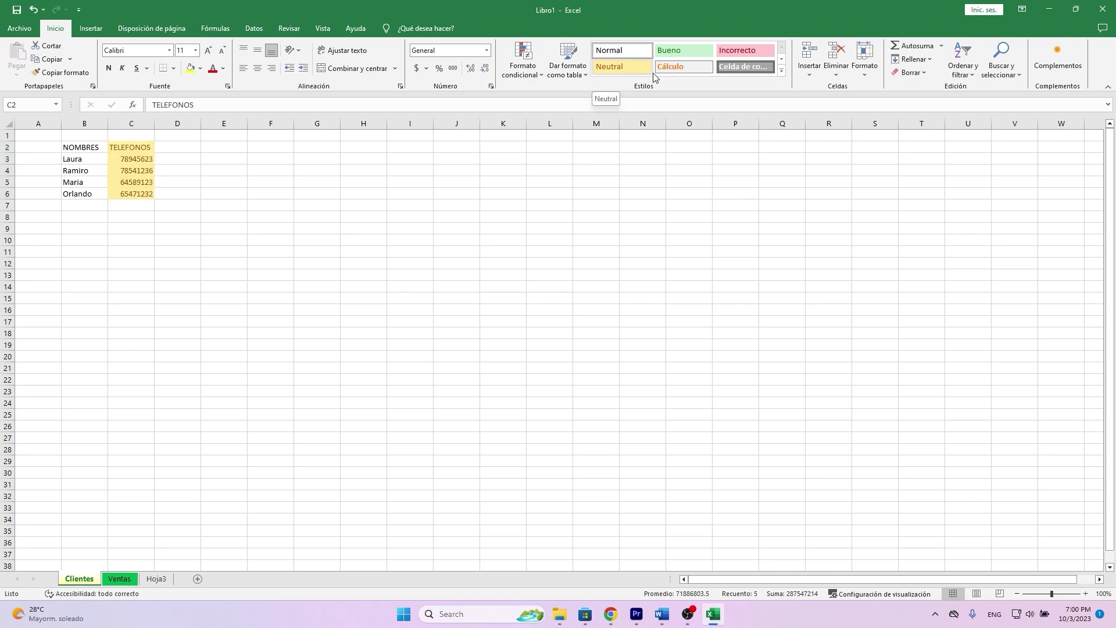
click(810, 71)
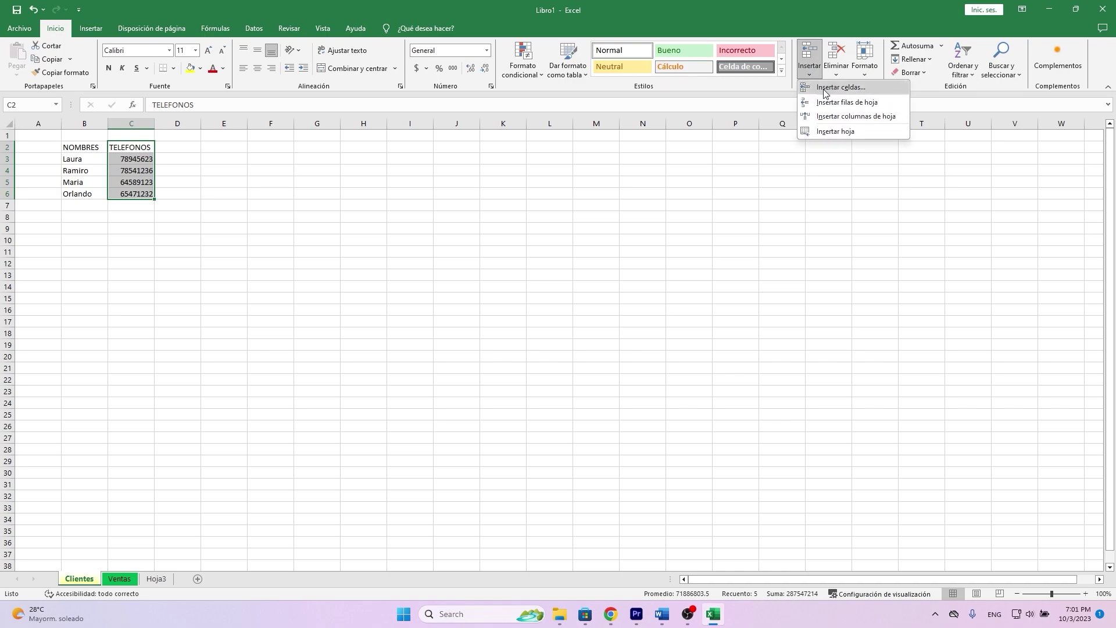
Step: Insert an empty column before TELEFONOS and give it the header DIRECCION in C2
click(836, 120)
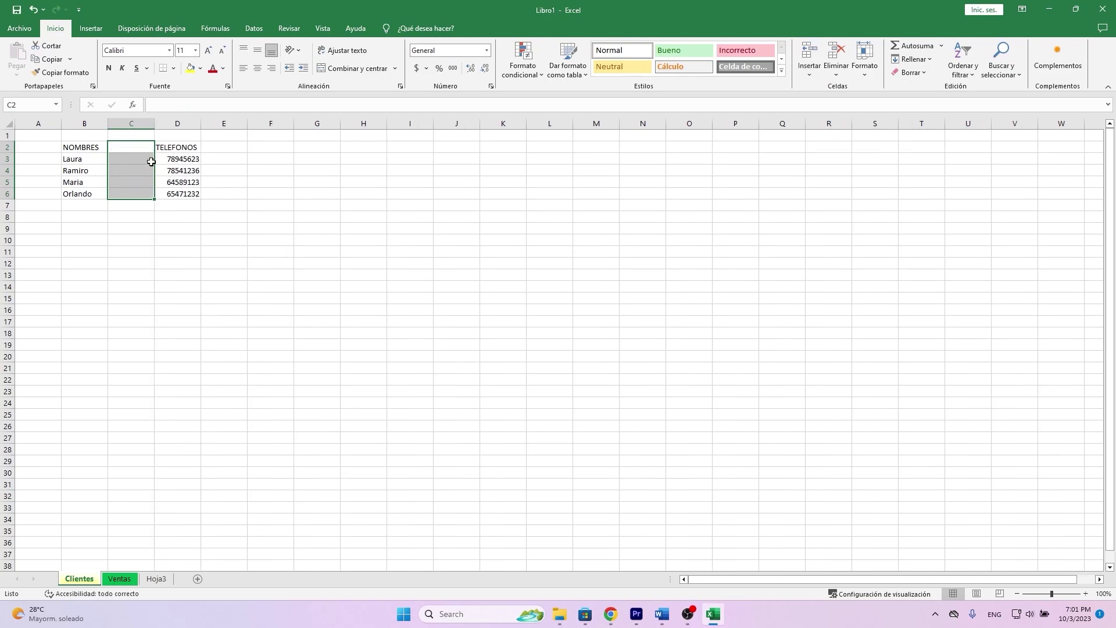
key(Right)
key(Down)
key(Down)
key(Down)
key(Down)
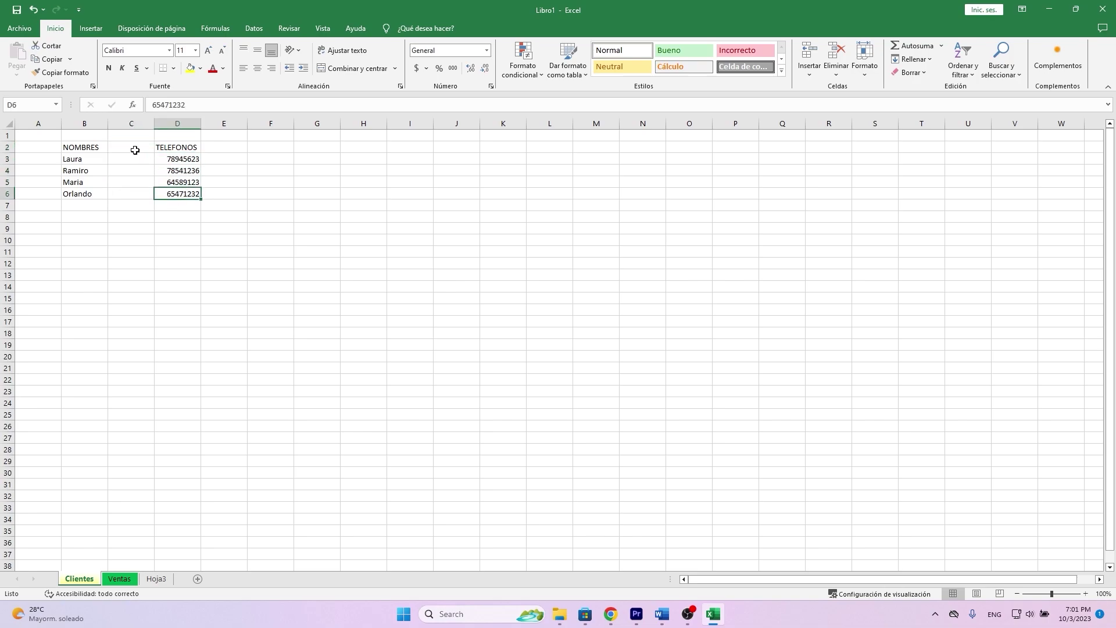
click(134, 150)
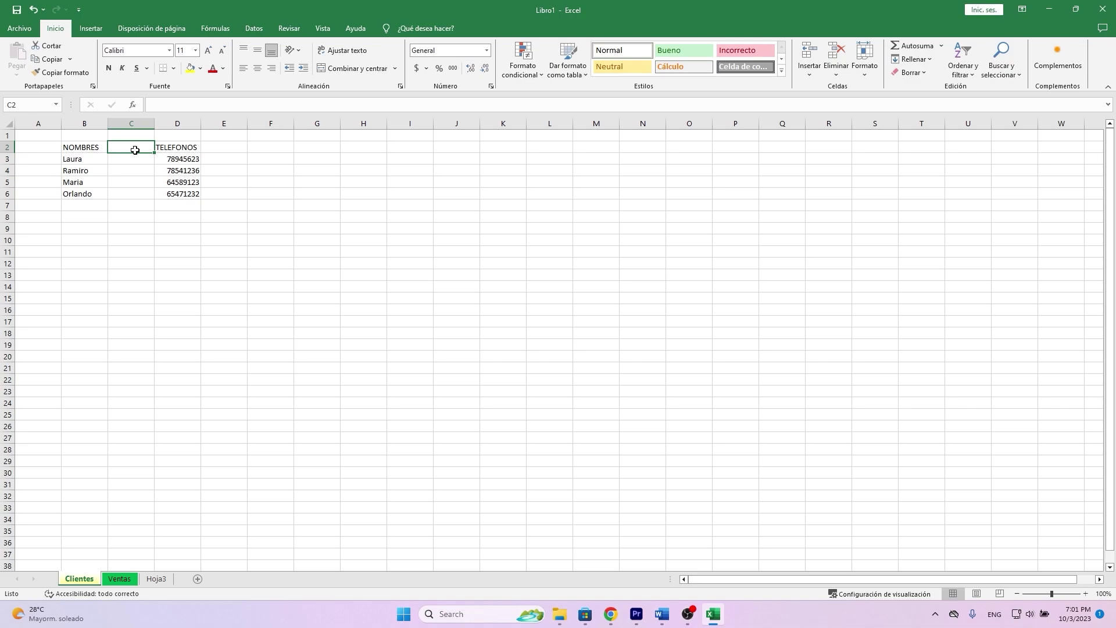
text(Dire)
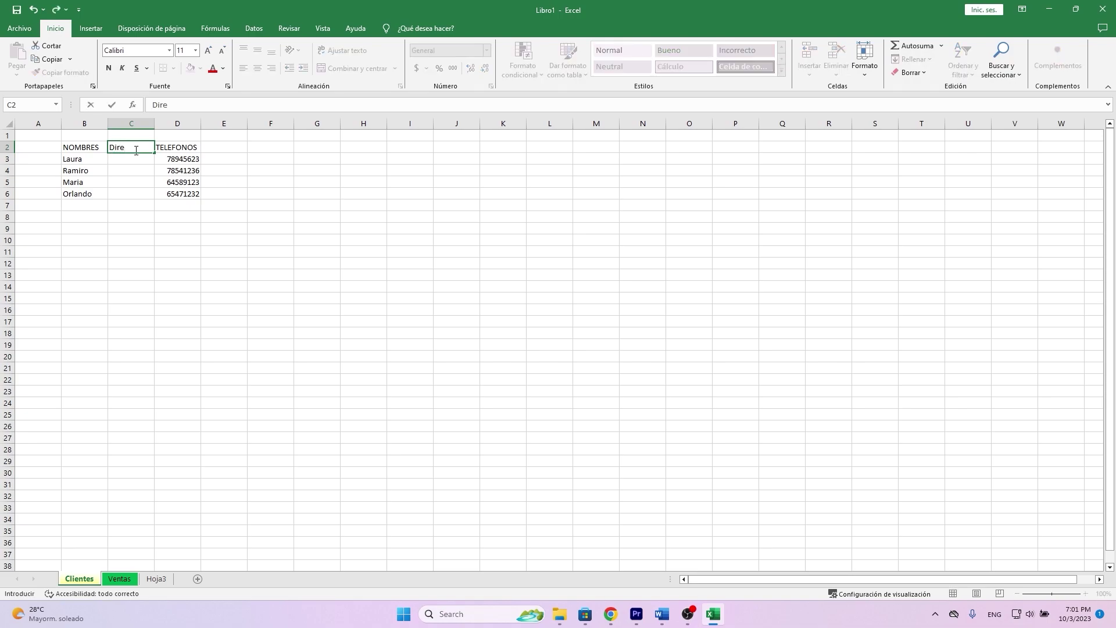
text(cci[on)
key(BackSpace)
key(BackSpace)
key(BackSpace)
key(BackSpace)
key(BackSpace)
key(BackSpace)
key(BackSpace)
text(REC)
text(CI[ON)
key(Return)
click(134, 150)
click(185, 104)
key(BackSpace)
click(147, 160)
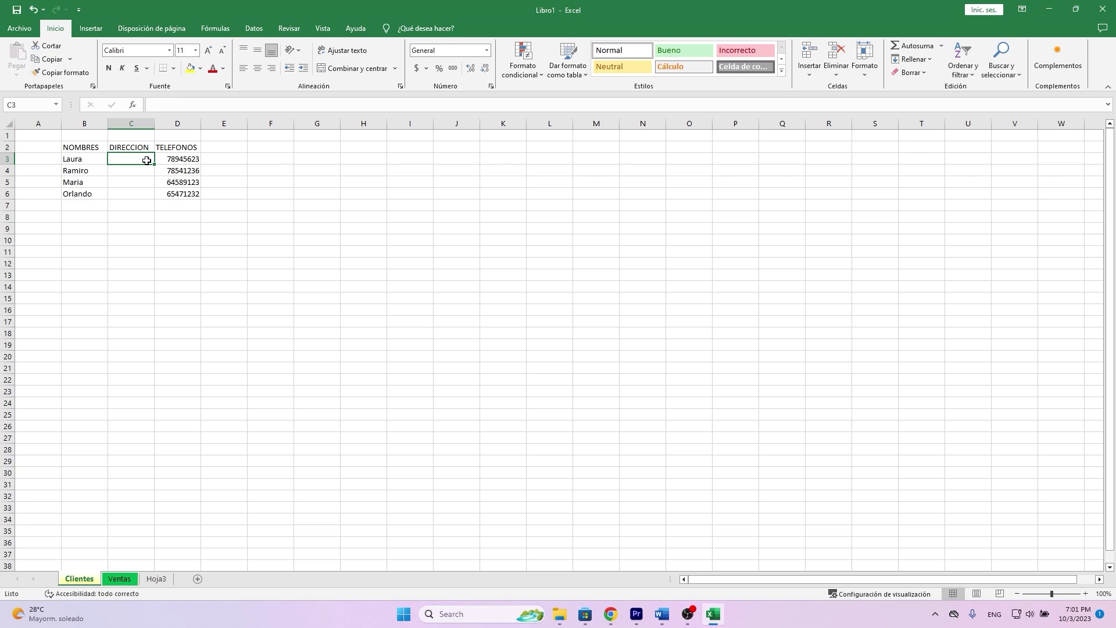
Step: Enter the addresses Sacaba, Quillacollo, Punata and Cercado in C3:C6
text(Sa)
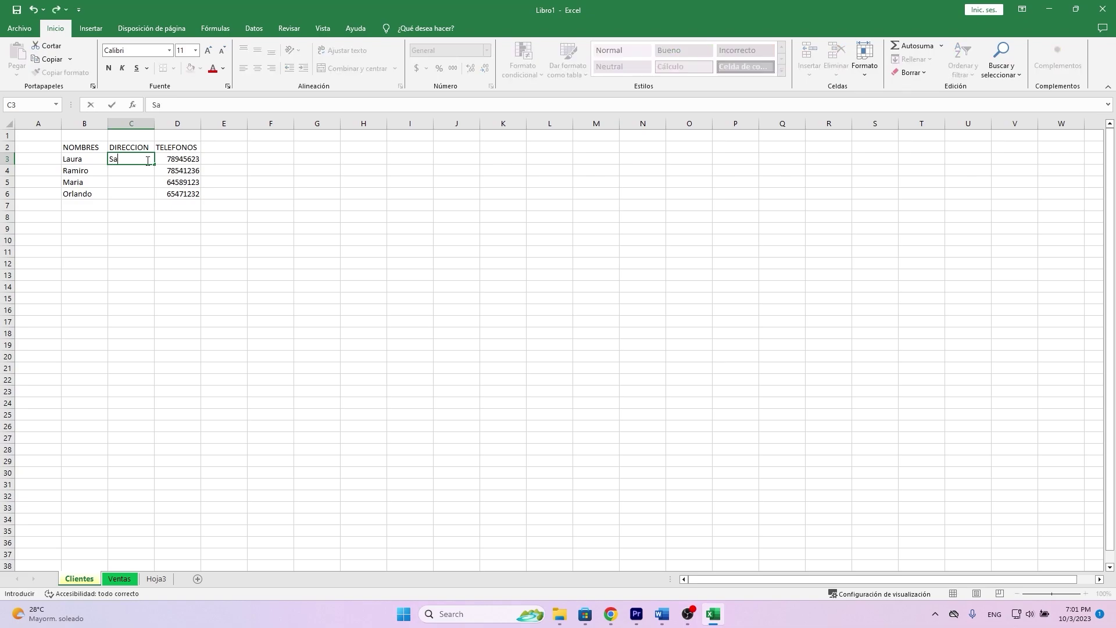
text(caba)
key(Return)
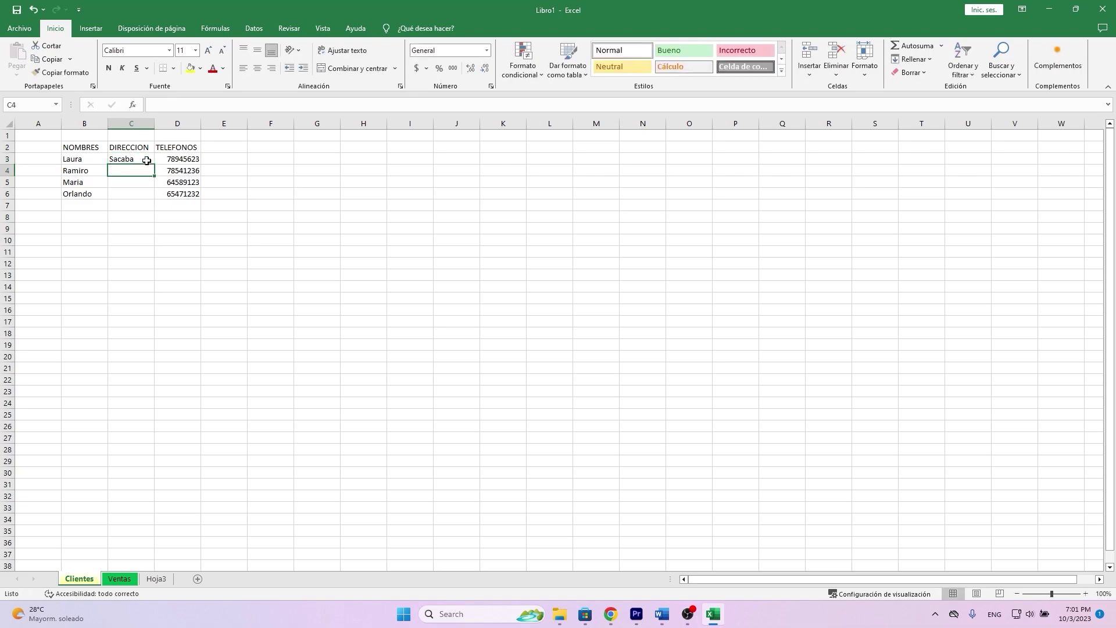
text(Q)
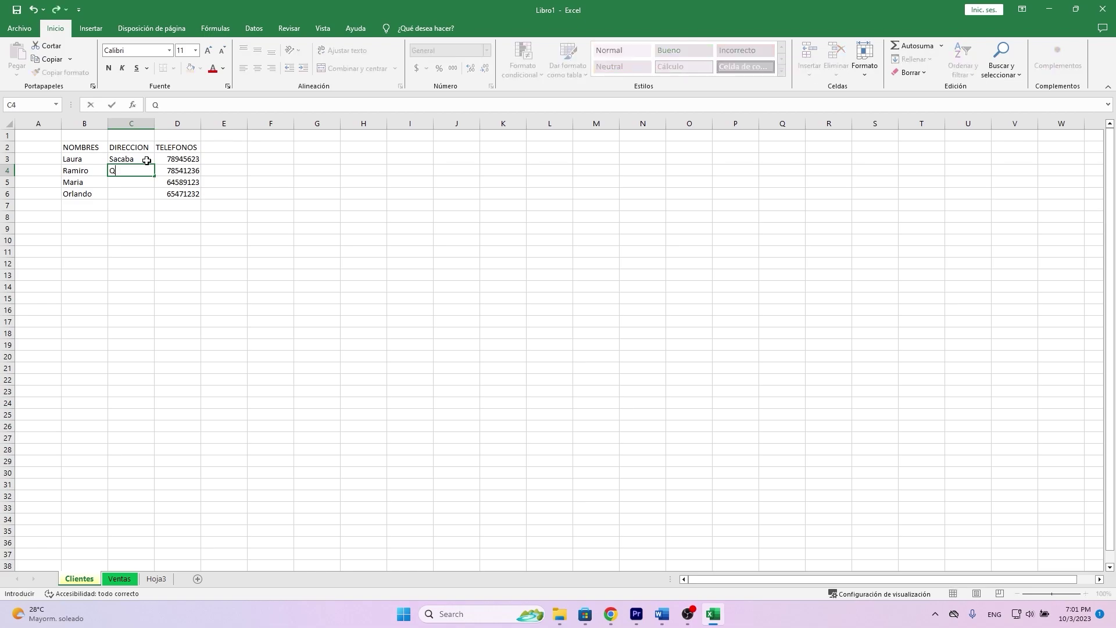
text(uillacollo)
key(Return)
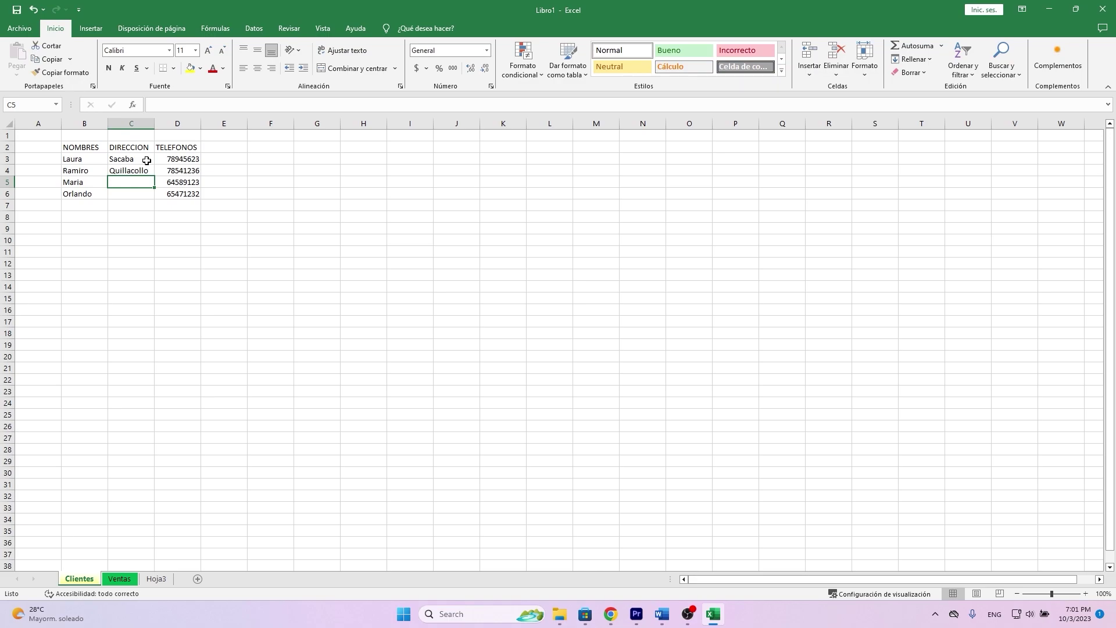
text(P)
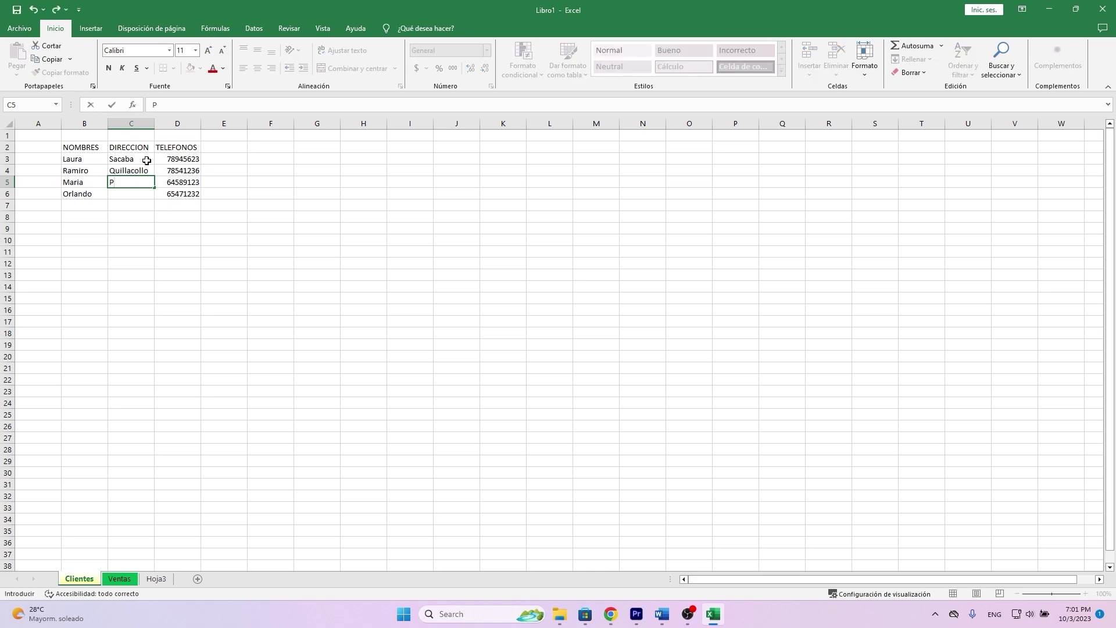
text(unata)
key(Return)
text(C)
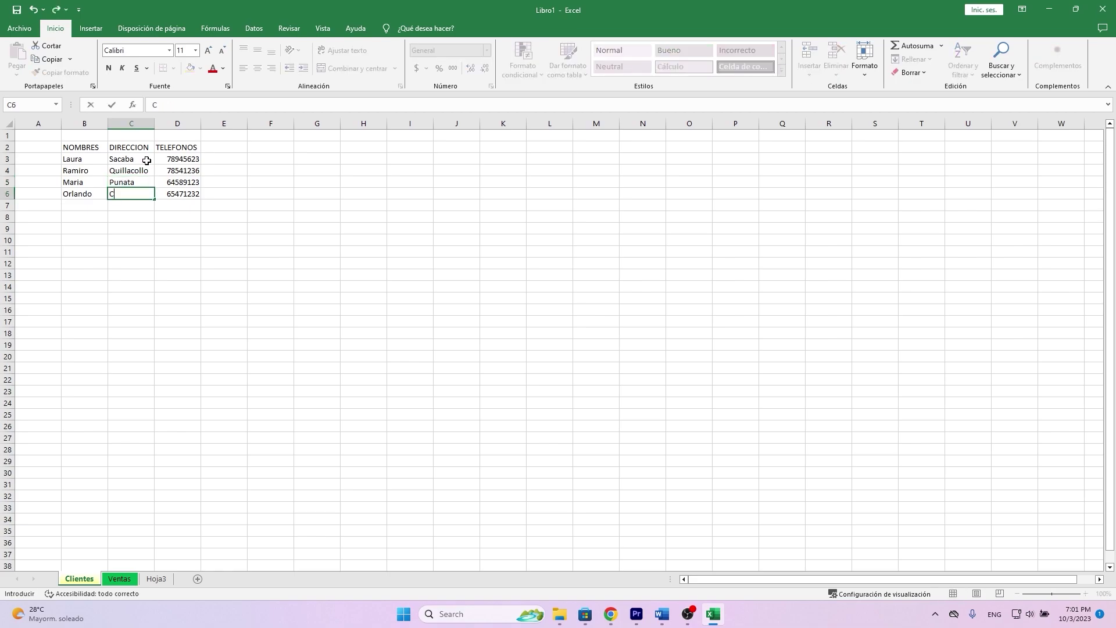
text(ercado)
click(146, 160)
click(139, 170)
click(135, 183)
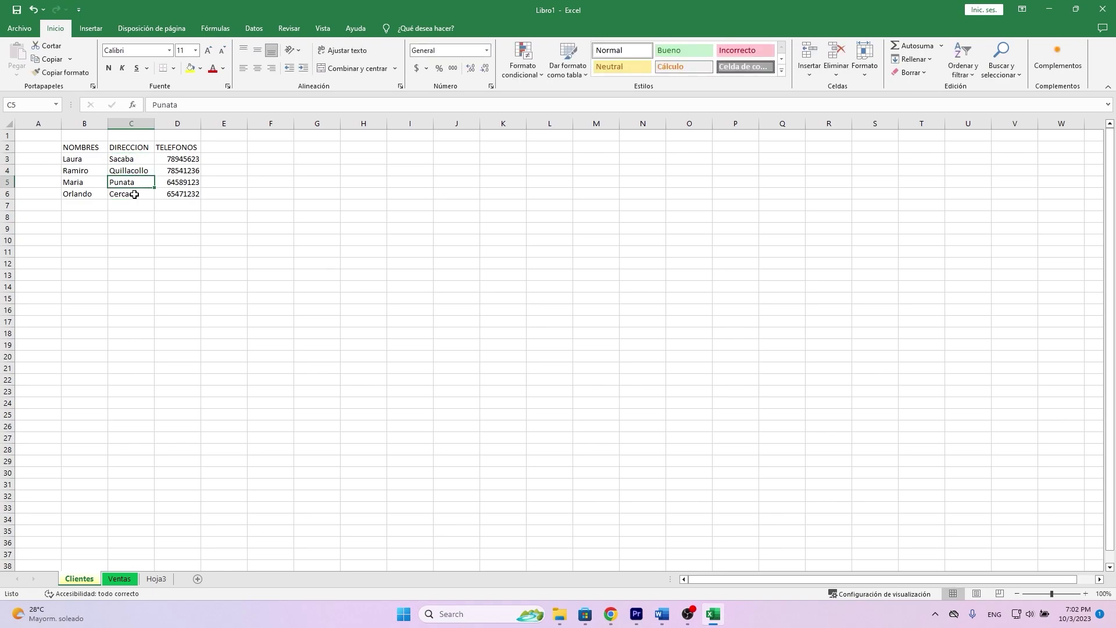
click(135, 194)
click(133, 157)
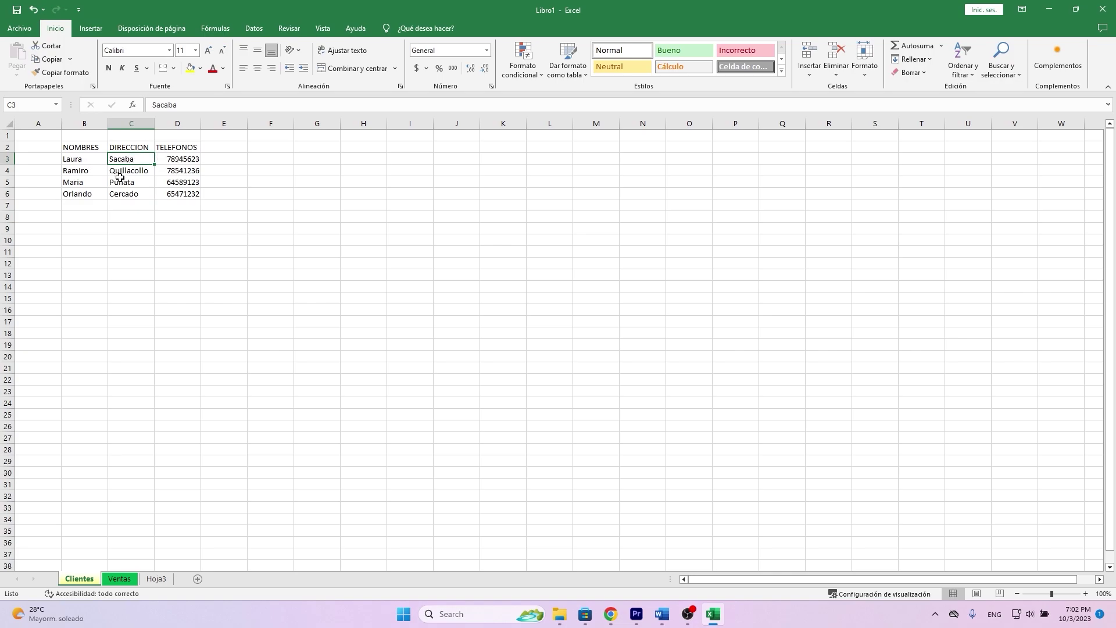
Step: Select row 5 and insert a blank sheet row there with Insertar filas de hoja
click(98, 171)
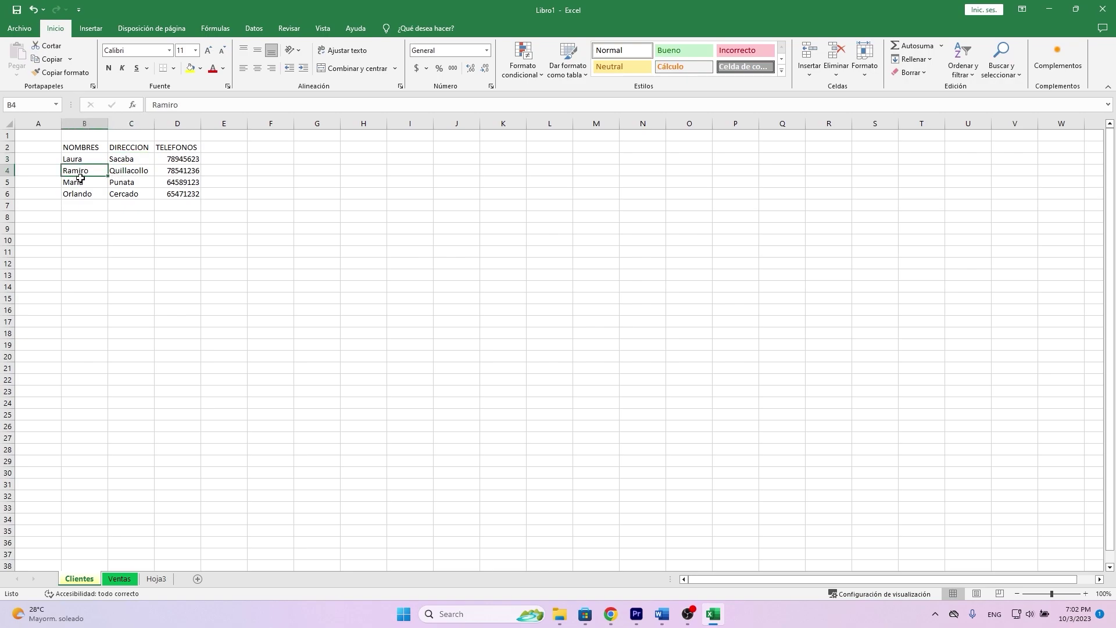
click(80, 184)
click(85, 173)
click(9, 182)
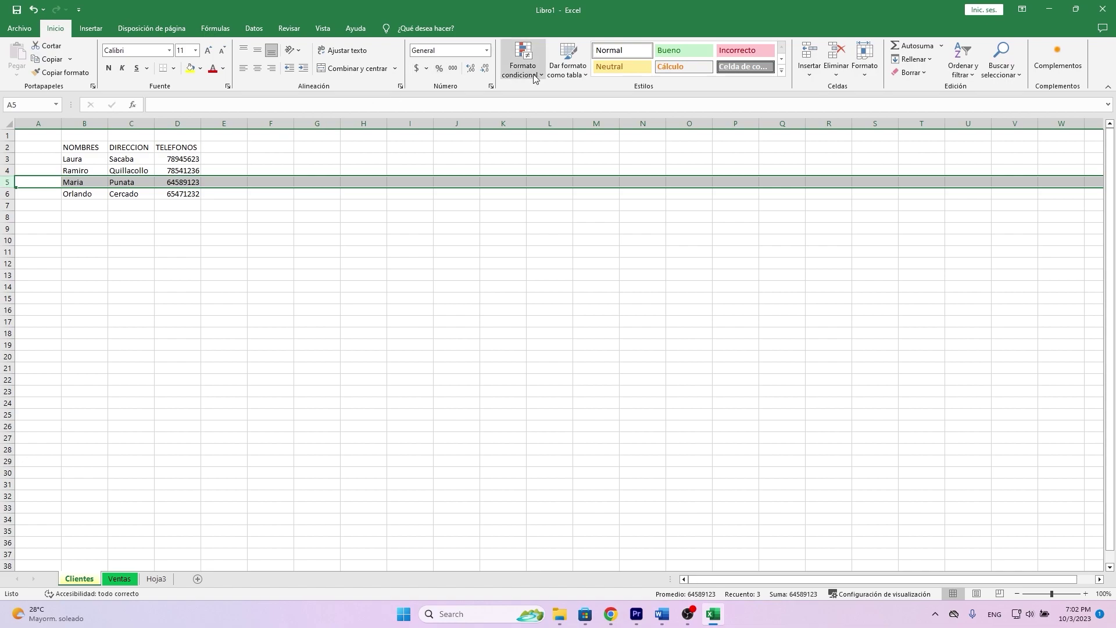
click(816, 73)
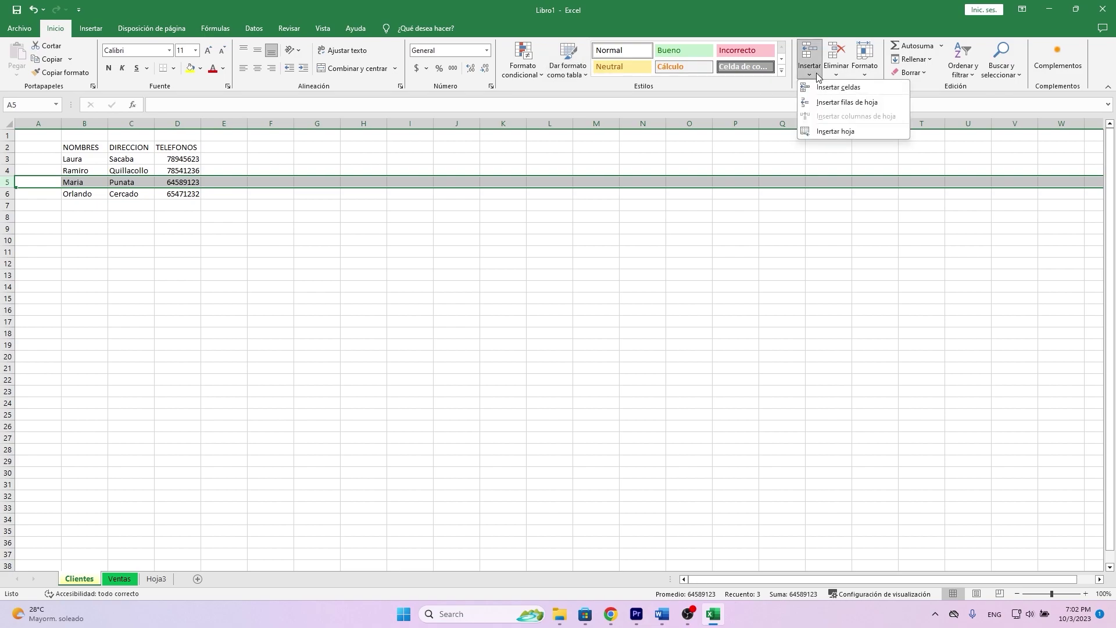
click(833, 106)
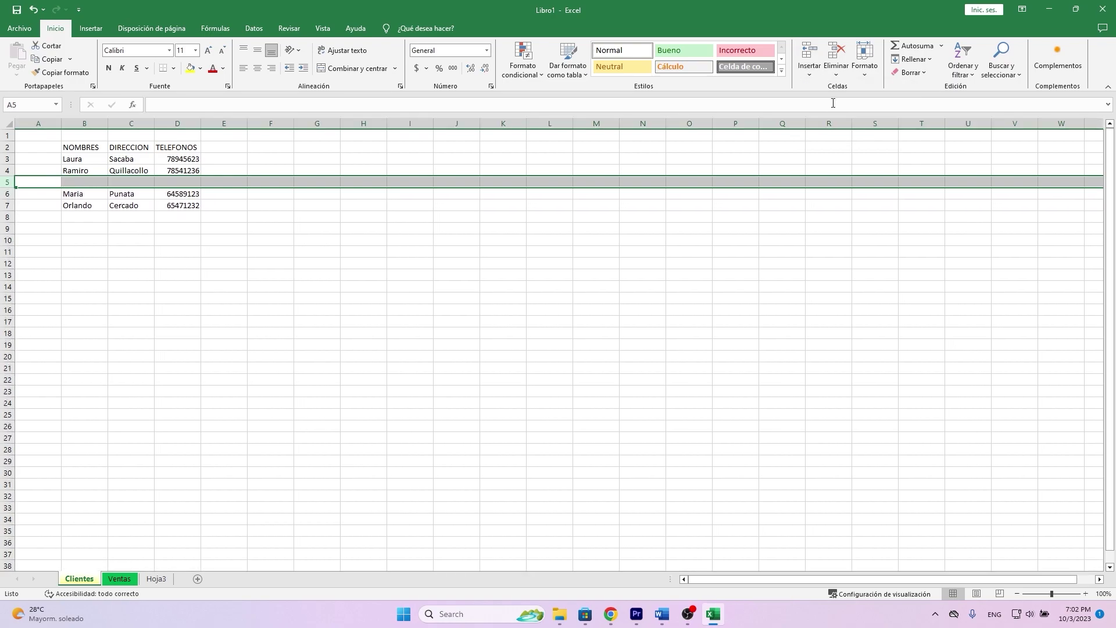
click(83, 194)
click(88, 184)
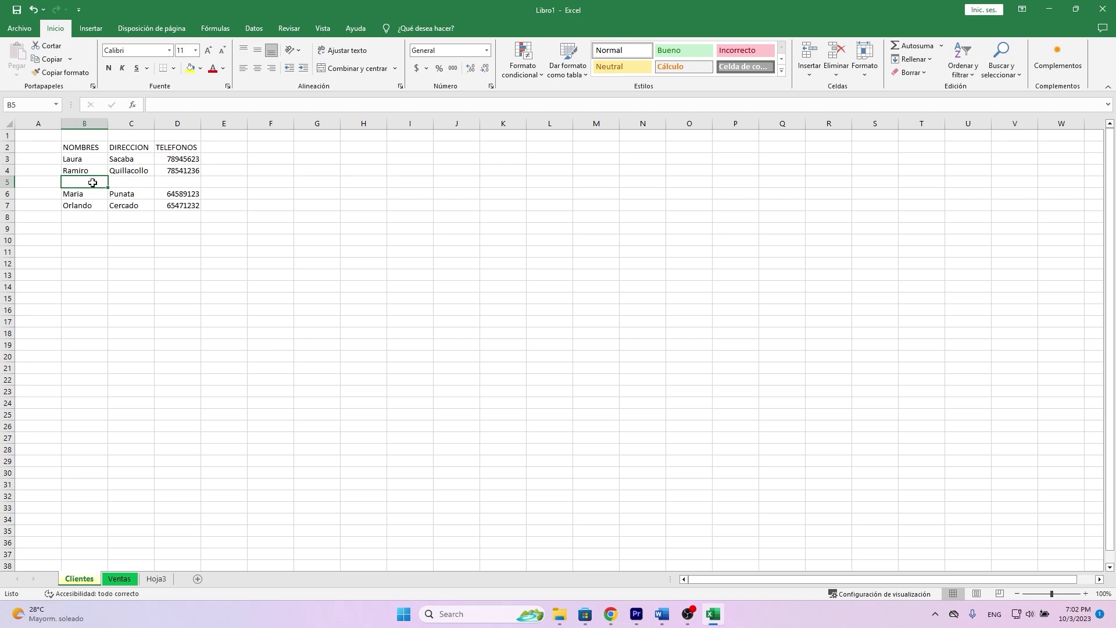
Step: Fill row 5 with the new client's name, address Cercado and a corrected phone number
text(Tomas)
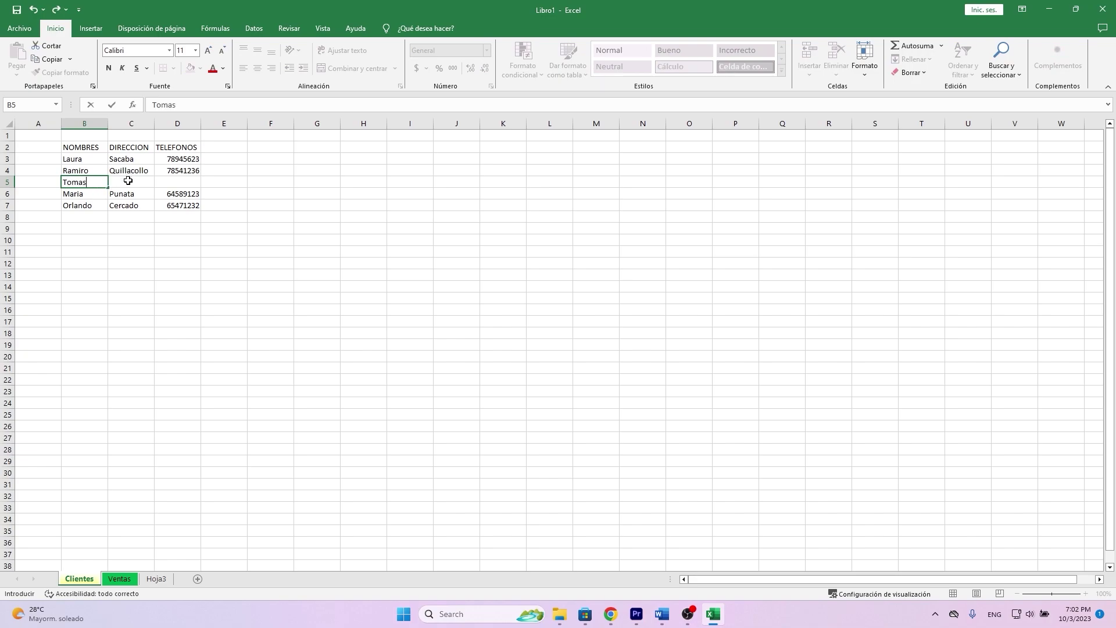
click(128, 182)
text(C)
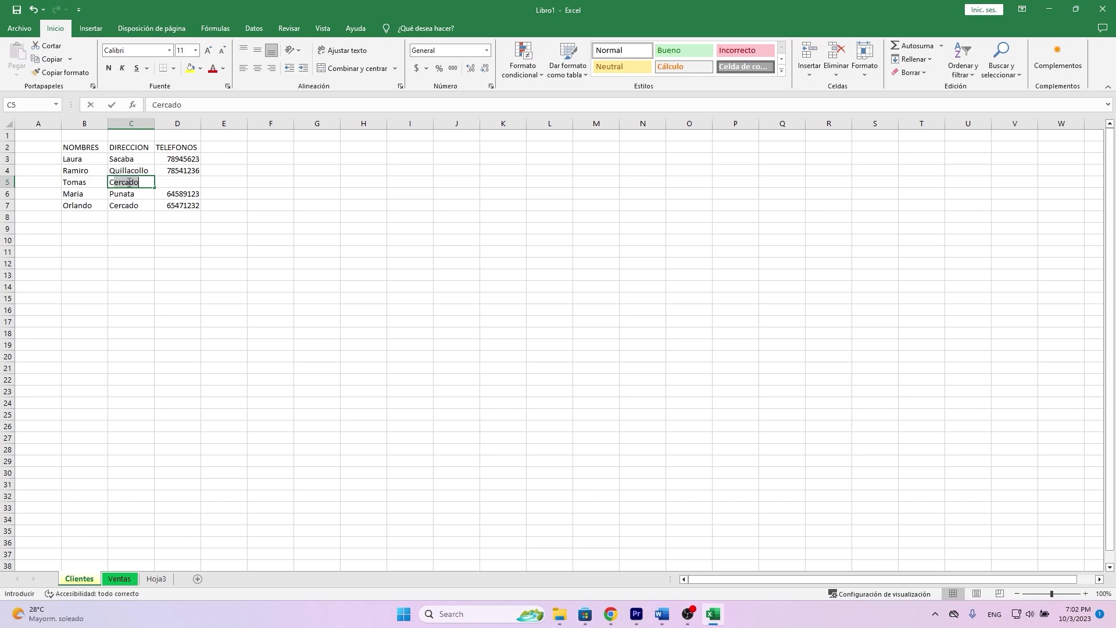
text(ercado)
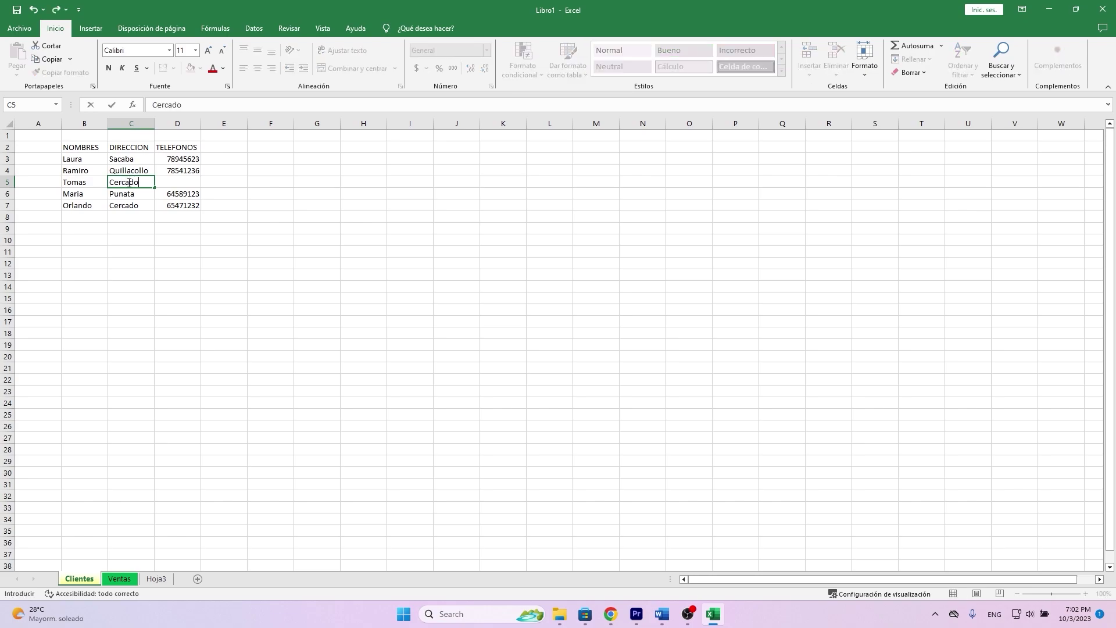
click(168, 180)
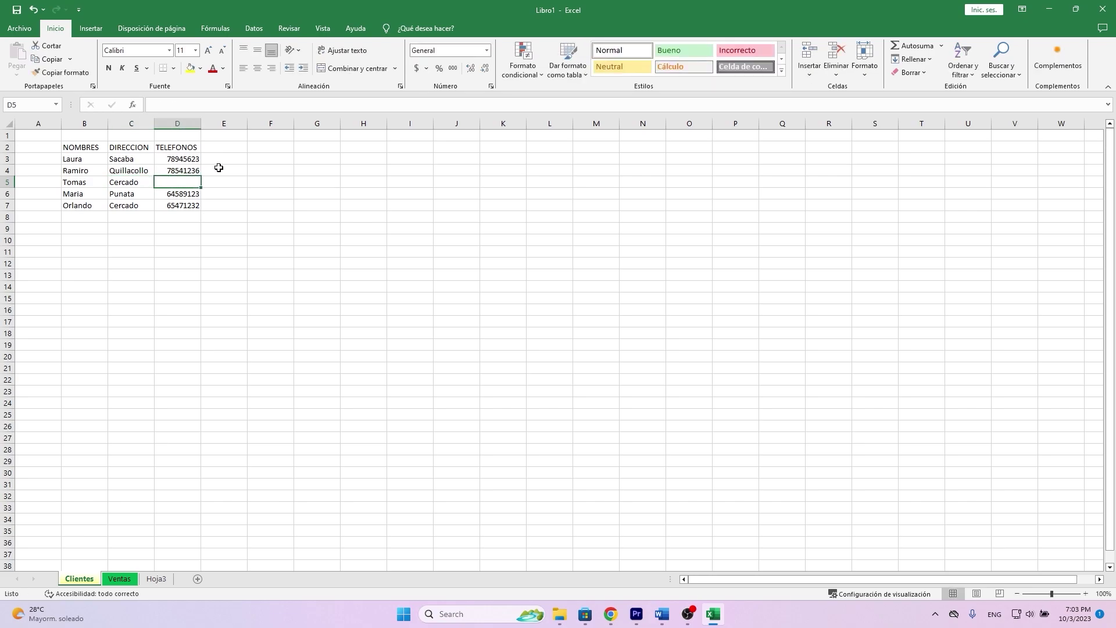
text(7854)
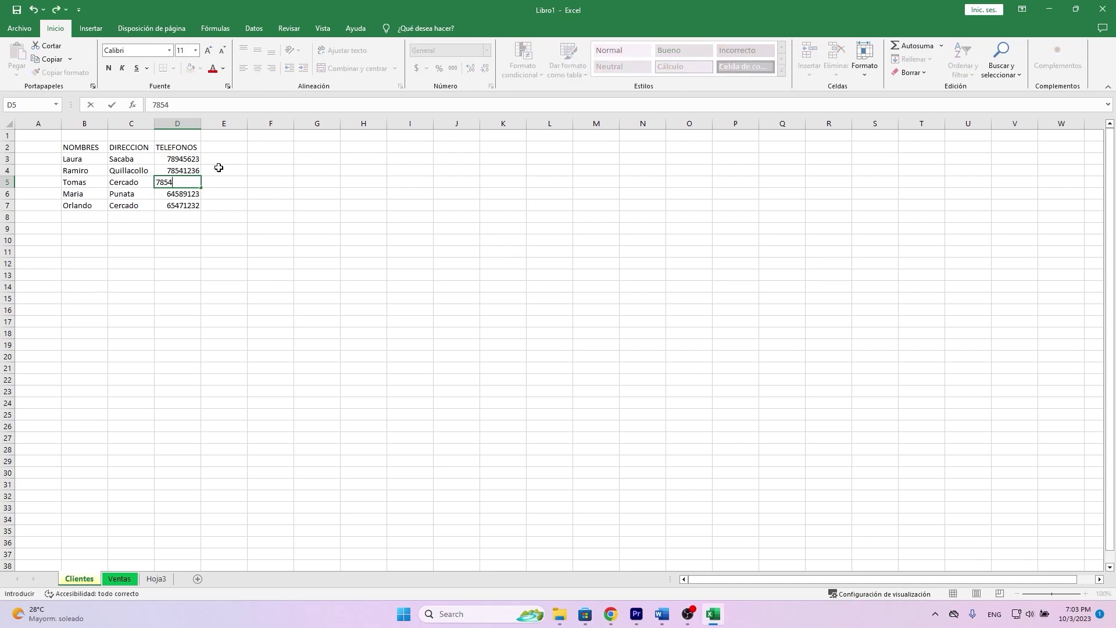
text(612)
key(Return)
click(188, 181)
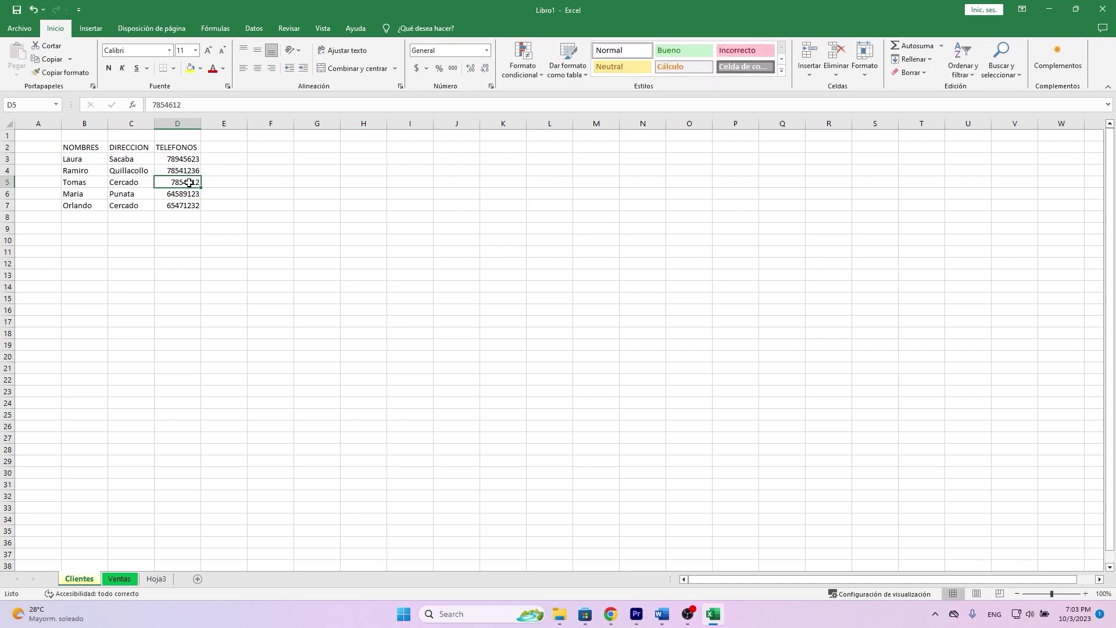
click(192, 107)
text(1)
key(Return)
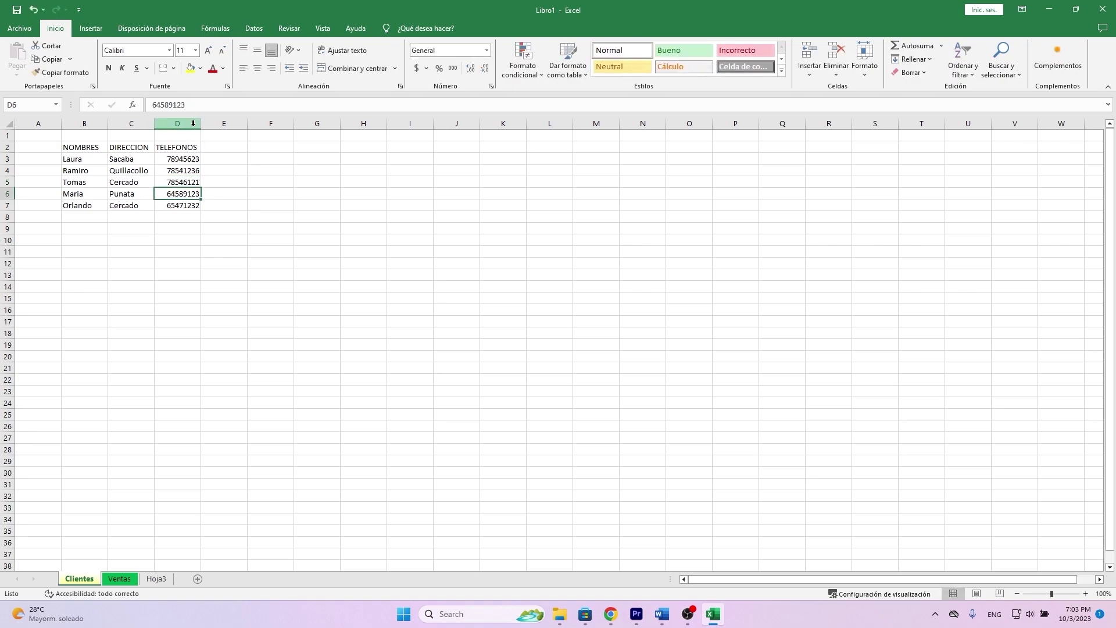
click(210, 202)
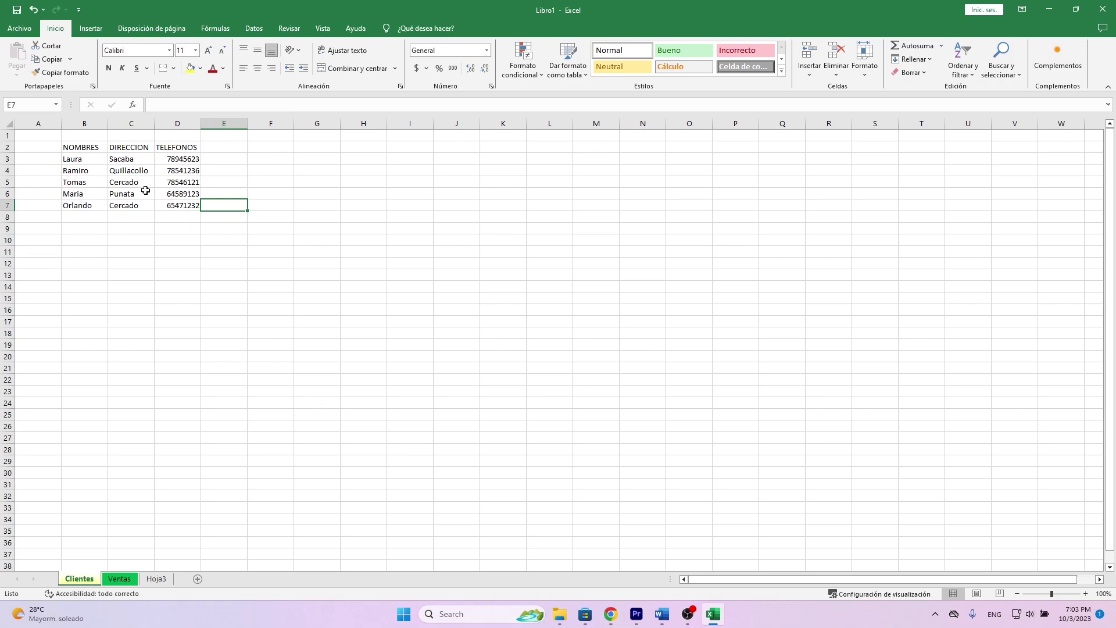
click(141, 298)
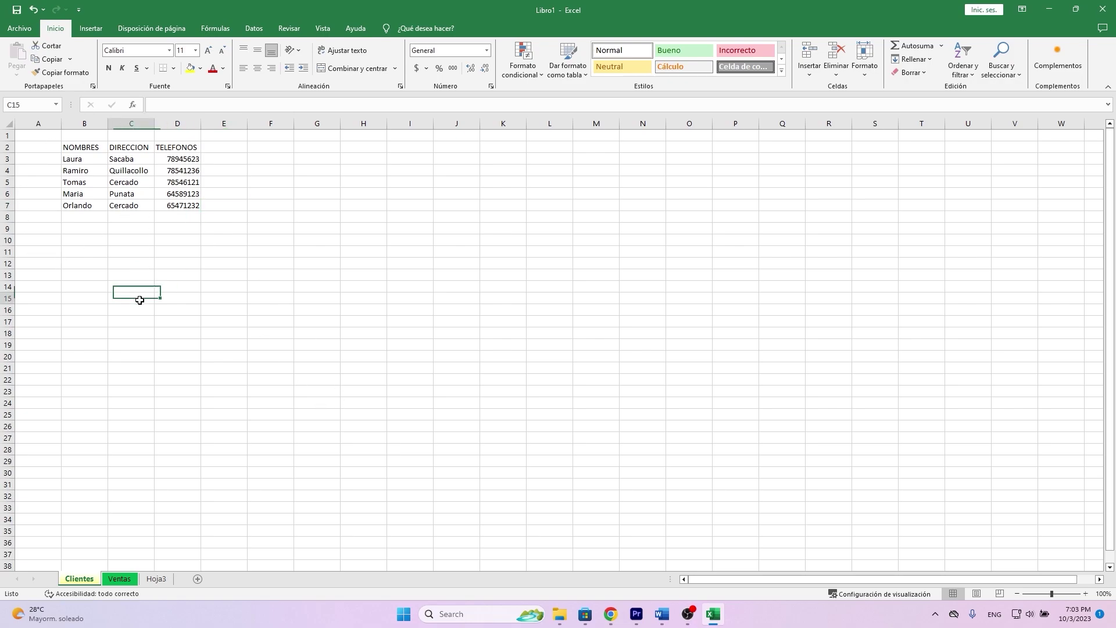
click(124, 577)
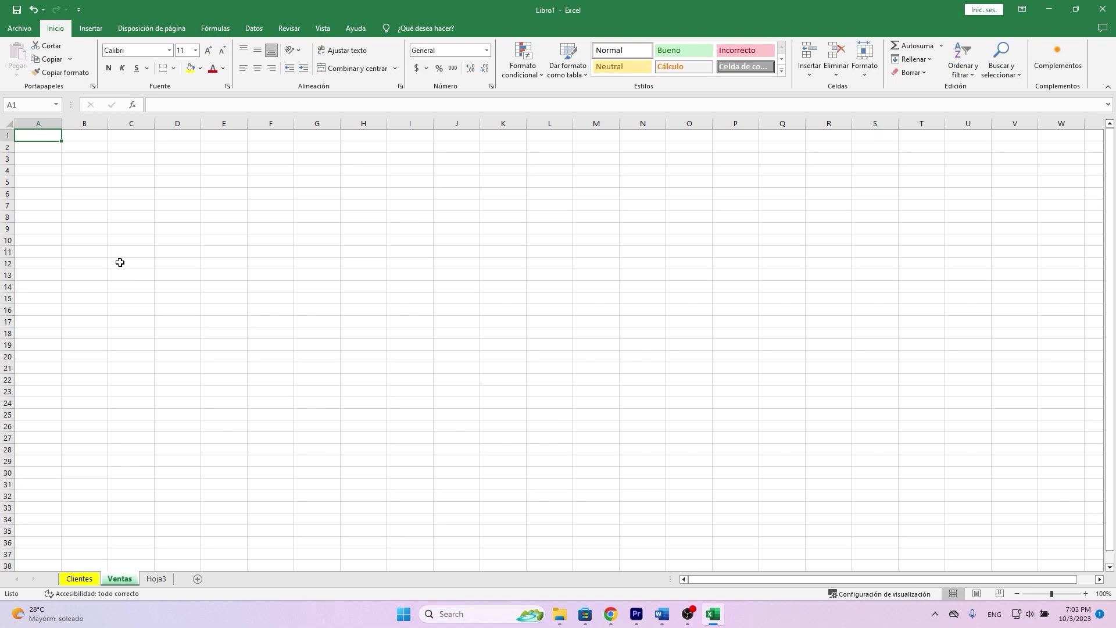
click(87, 172)
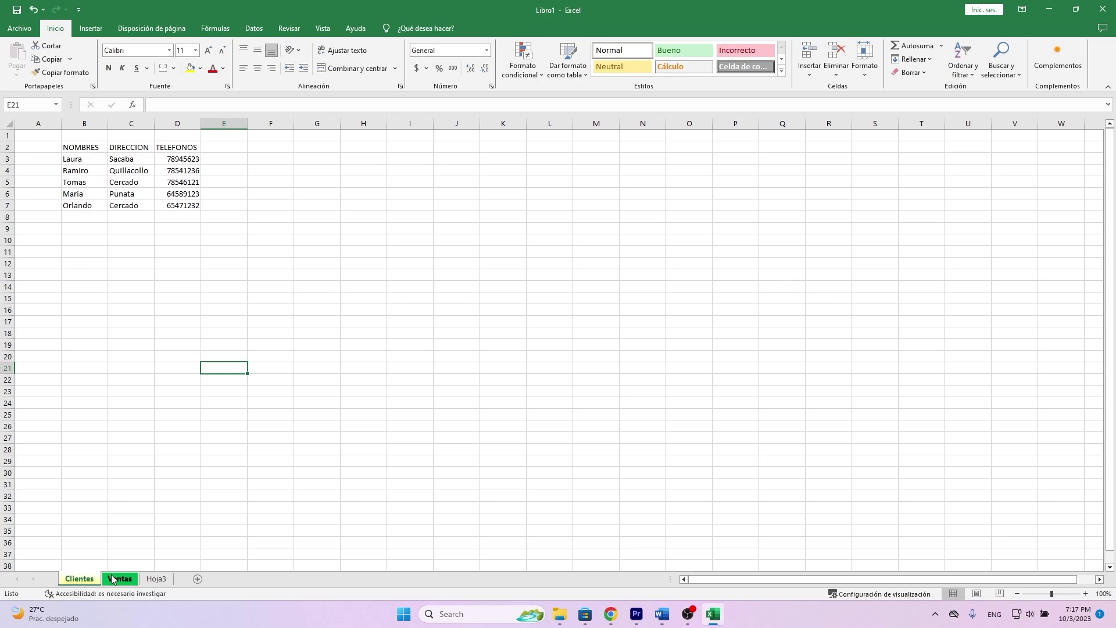
Step: Move the Ventas sheet tab ahead of Clientes, then switch between both sheets to verify
drag(113, 578, 115, 577)
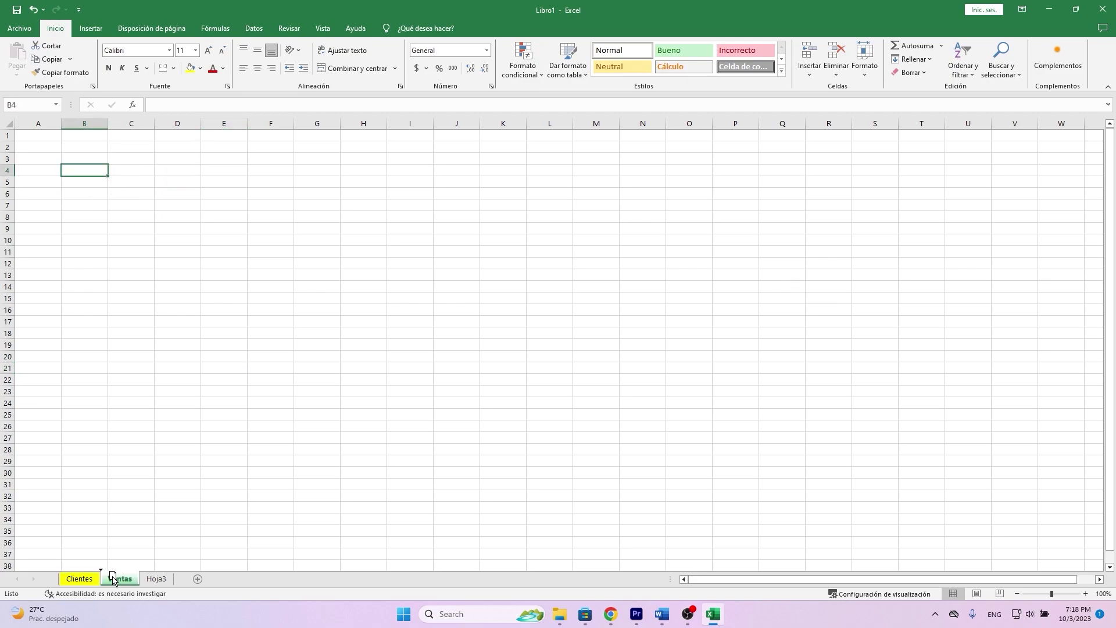
drag(113, 579, 65, 576)
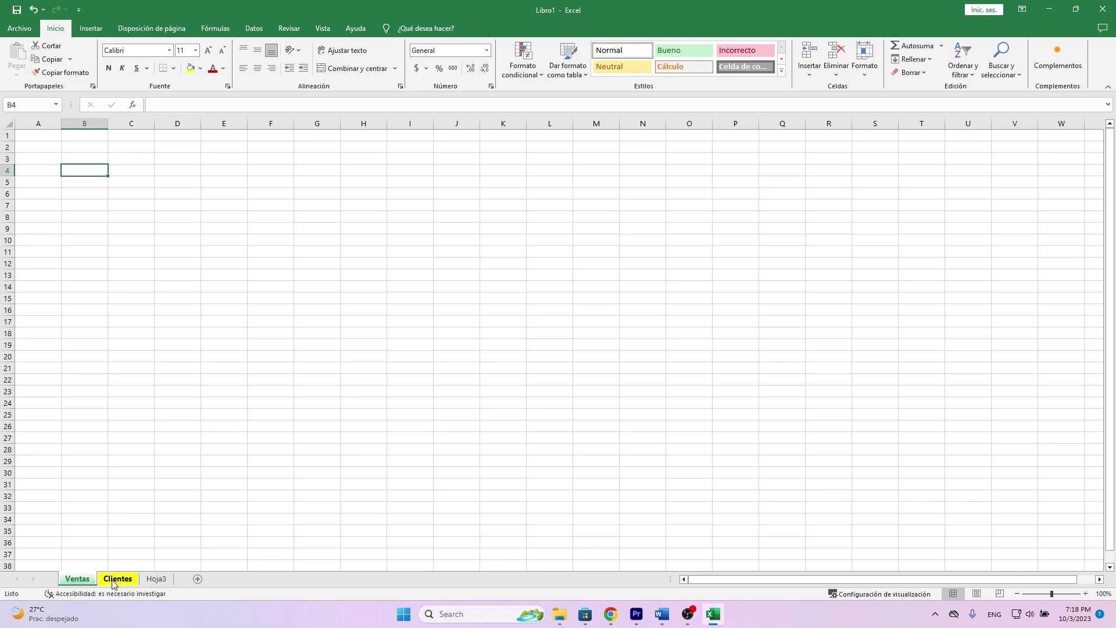
click(87, 579)
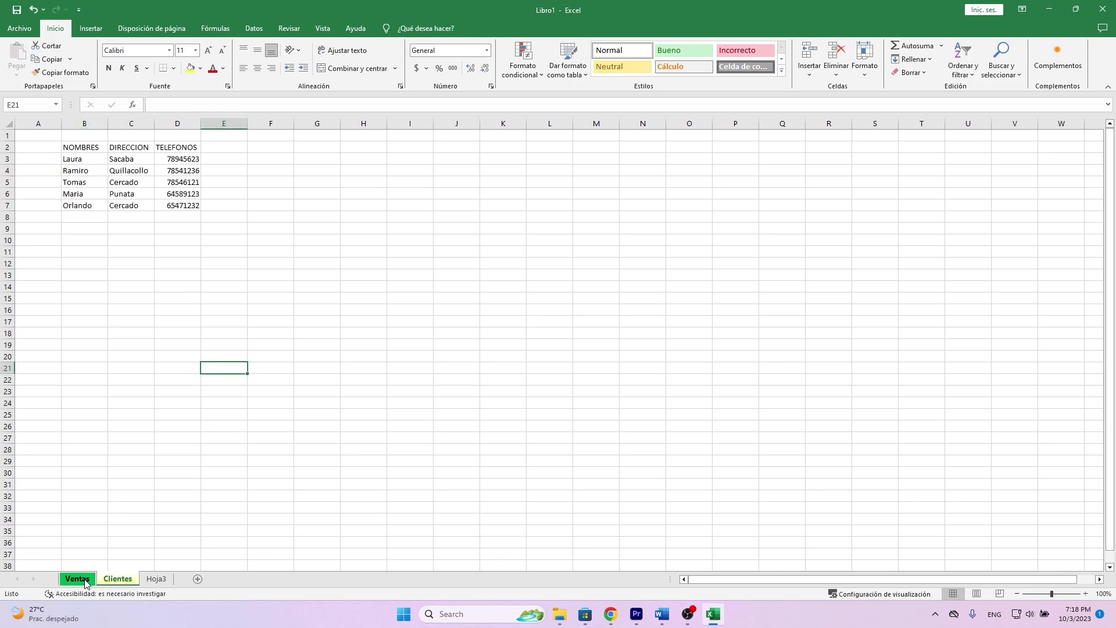
click(86, 581)
click(112, 579)
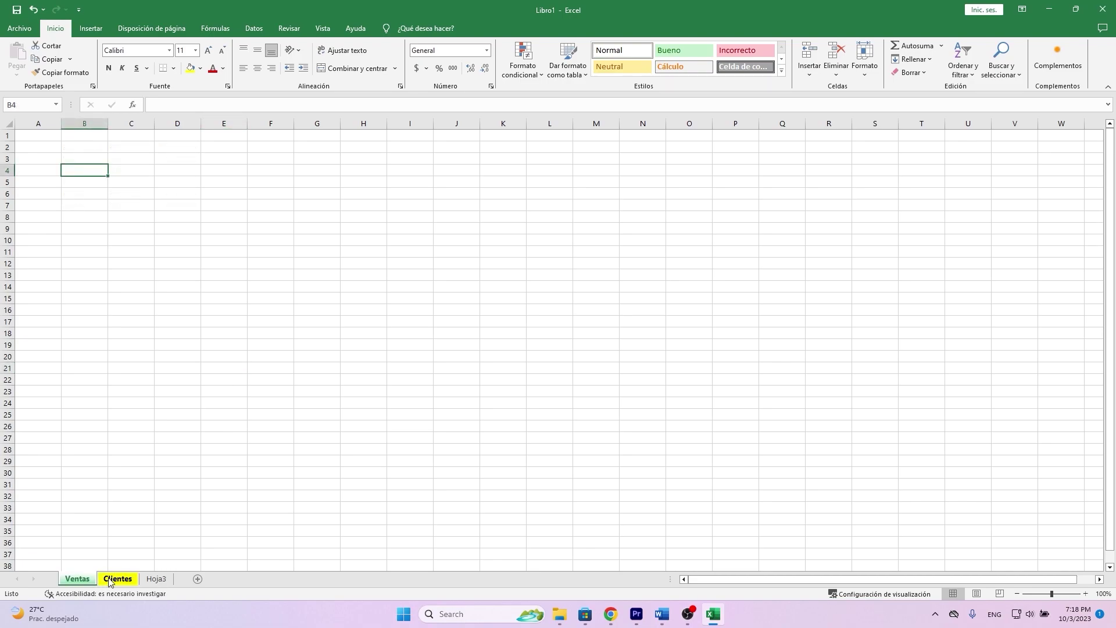
click(87, 579)
click(119, 580)
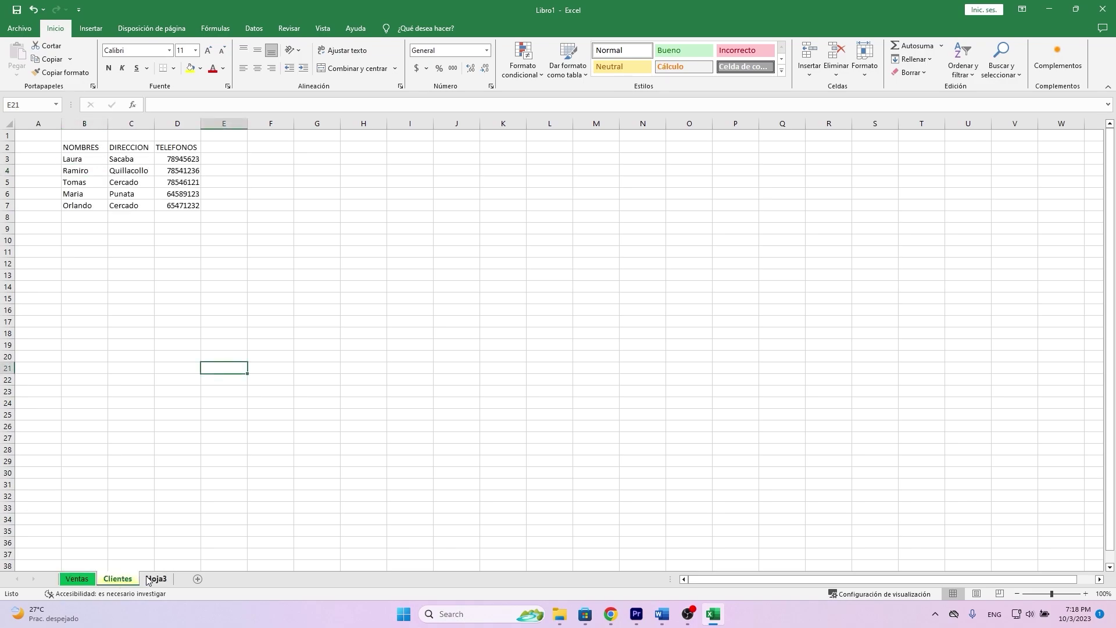